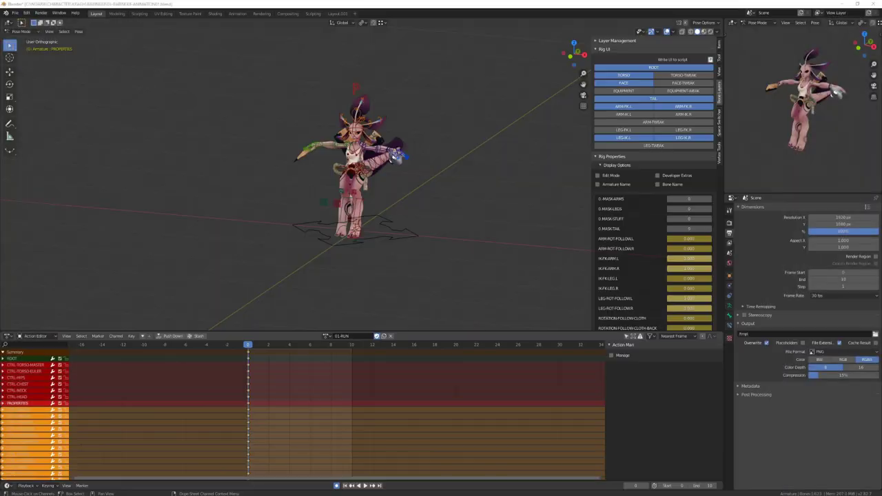
- Slide both foot IK controls backward along the Y axis in the side view
key(r)
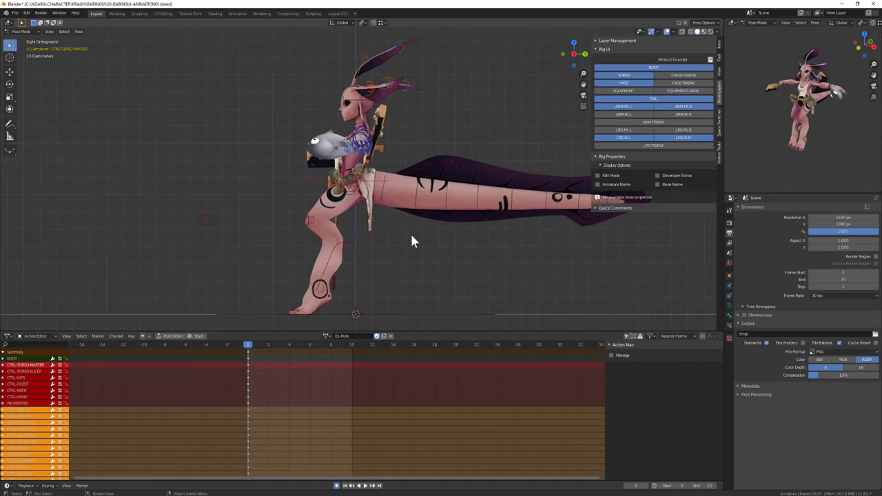
click(403, 170)
shift+middle_drag(397, 185, 404, 130)
click(333, 250)
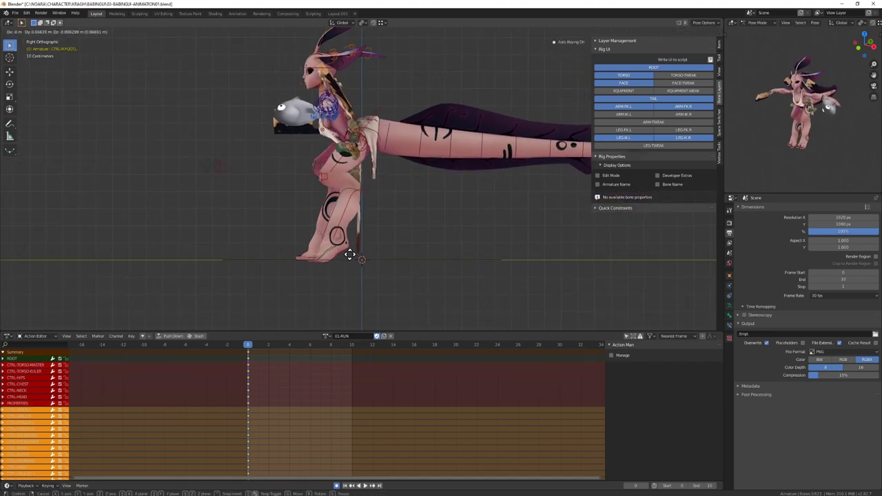
click(414, 201)
key(g)
key(y)
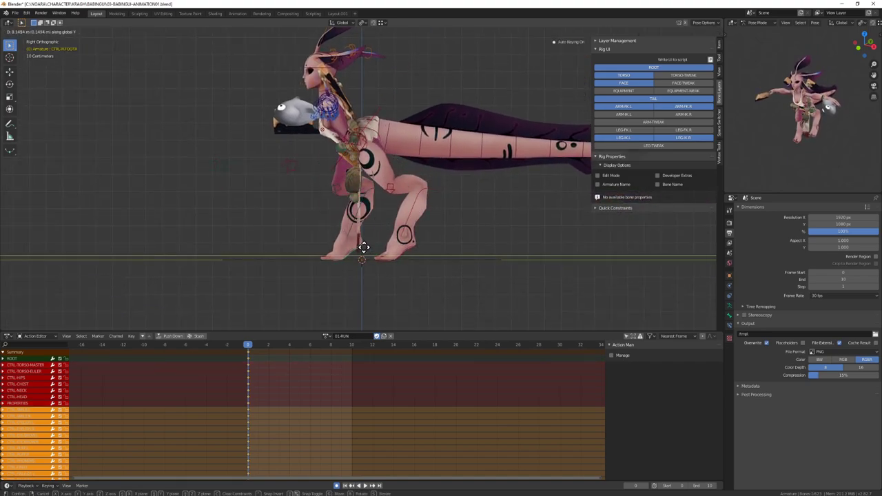
click(412, 208)
shift+click(414, 204)
click(404, 198)
- Move the torso control slightly forward and down over the feet in the side view
middle_drag(404, 199, 366, 189)
key(KP_3)
click(358, 142)
key(g)
click(345, 155)
- Rotate the head control CTRL-HEAD in the side view to adjust where the face points
click(310, 109)
key(r)
right_click(386, 160)
middle_drag(310, 147, 307, 140)
key(KP_3)
key(r)
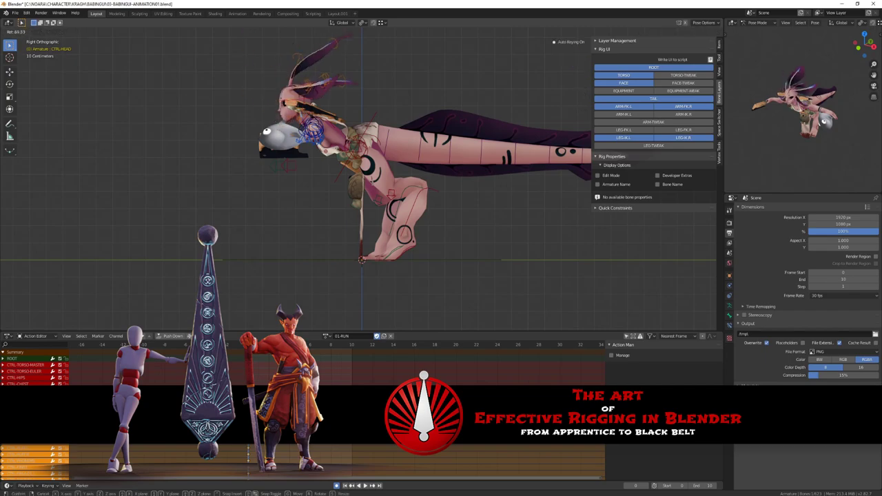
- Swing the arm down by rotating its FK controls about the Z and Y axes
middle_drag(310, 99, 434, 135)
key(r)
key(z)
click(290, 213)
click(331, 172)
key(r)
key(z)
click(324, 220)
key(r)
key(y)
key(y)
click(324, 137)
- Rotate the next FK control of the arm about its local Z axis and refine it with a free rotation
scroll(380, 159, up, 3)
click(366, 158)
key(r)
key(z)
key(z)
click(372, 158)
key(r)
click(402, 154)
- Rotate a control further along the arm and repeat the same rotation on the neighbouring controls
click(389, 195)
key(r)
key(r)
click(342, 172)
click(349, 172)
key(shift+r)
click(376, 144)
key(shift+r)
click(418, 147)
- Rotate another arm control about the X axis and repeat that rotation on two more controls
key(r)
key(x)
click(469, 157)
middle_drag(470, 157, 515, 133)
key(shift+r)
click(414, 168)
key(shift+r)
click(393, 153)
- Fine-tune the arm pose by rotating one more of its controls
scroll(436, 95, down, 3)
scroll(339, 228, up, 4)
click(322, 242)
key(r)
click(343, 233)
click(378, 215)
- Copy the posed arm controls and paste the pose flipped on the X axis onto the opposite arm
mouse_move(378, 214)
middle_down()
mouse_move(347, 214)
mouse_move(374, 142)
mouse_move(311, 179)
mouse_move(389, 131)
middle_up()
key(c)
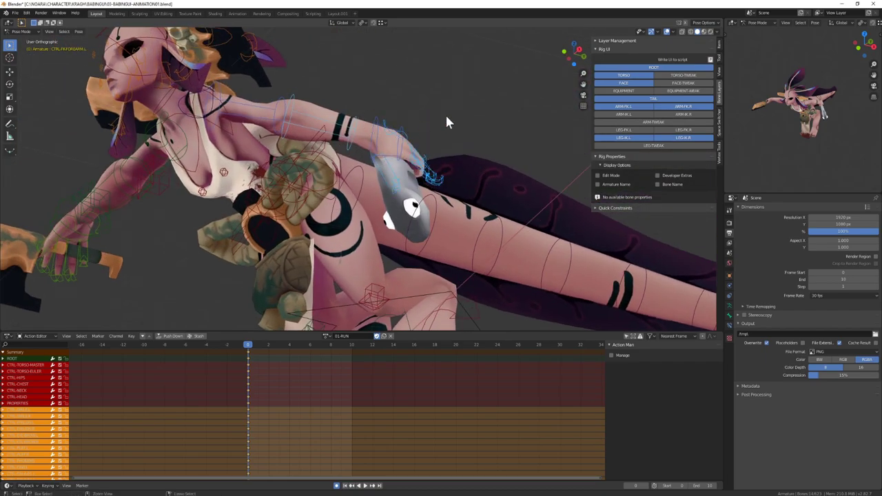
key(ctrl+shift+v)
scroll(445, 116, down, 8)
middle_drag(445, 116, 313, 192)
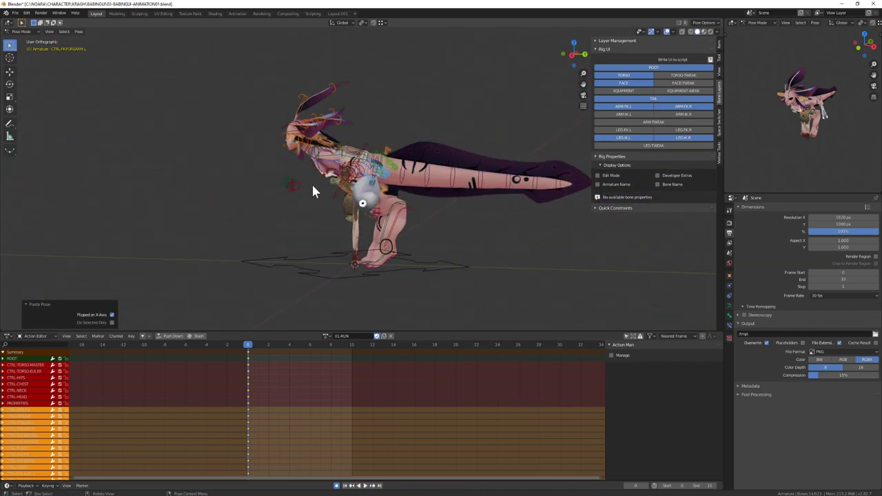
- Reposition and rotate the left foot IK control CTRL-IK-FOOT.L in the side view, keeping it raised above the ground
scroll(313, 185, up, 2)
key(KP_3)
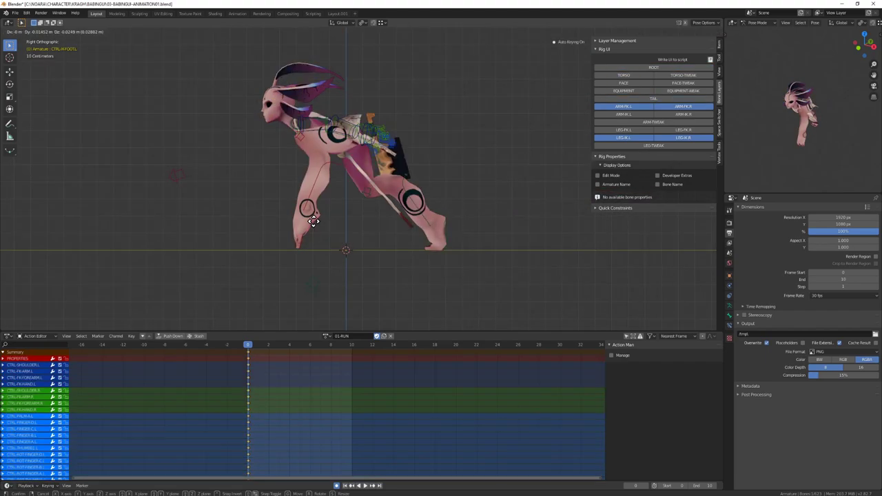
click(313, 222)
key(r)
click(313, 219)
key(g)
click(316, 211)
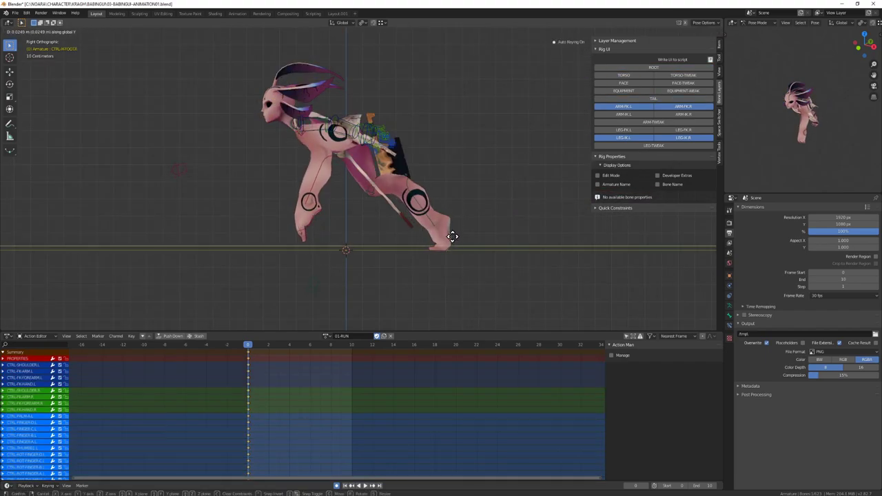
- Slide the right foot IK control further backward along the Y axis
click(440, 215)
key(g)
key(y)
click(459, 228)
- Rotate the left ankle control CTRL-ROT-ANKLE-IK.L and move the left foot slightly up and forward
middle_drag(334, 257, 331, 221)
click(327, 228)
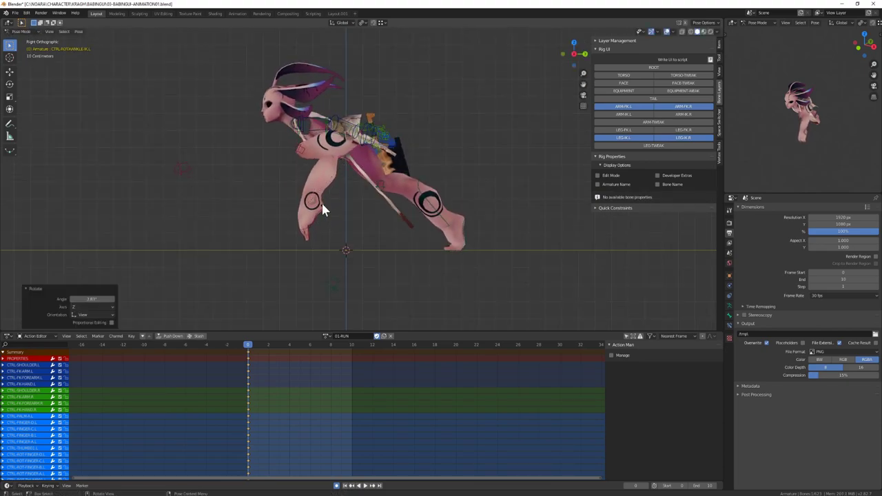
click(319, 207)
key(g)
click(318, 202)
- Go to frame 4 and set the scene's end frame to 23
scroll(247, 350, up, 1)
middle_drag(255, 360, 302, 354)
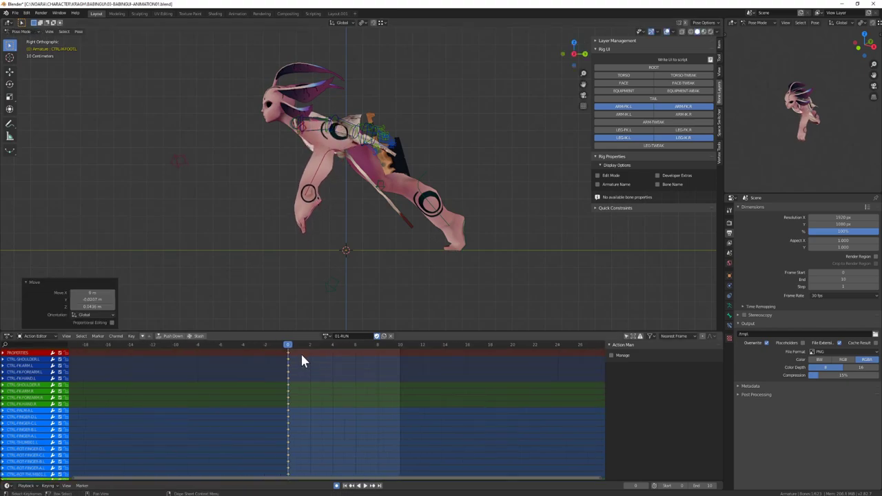
drag(291, 346, 333, 347)
scroll(596, 376, up, 1)
click(702, 486)
text(23)
key(Return)
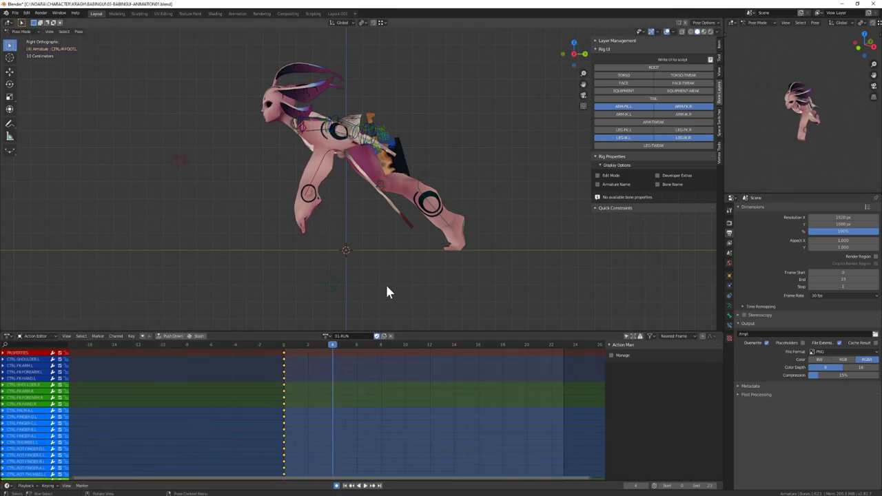
- At frame 4, move the left foot forward and down to the ground and rotate it for the contact pose
key(g)
click(289, 254)
key(r)
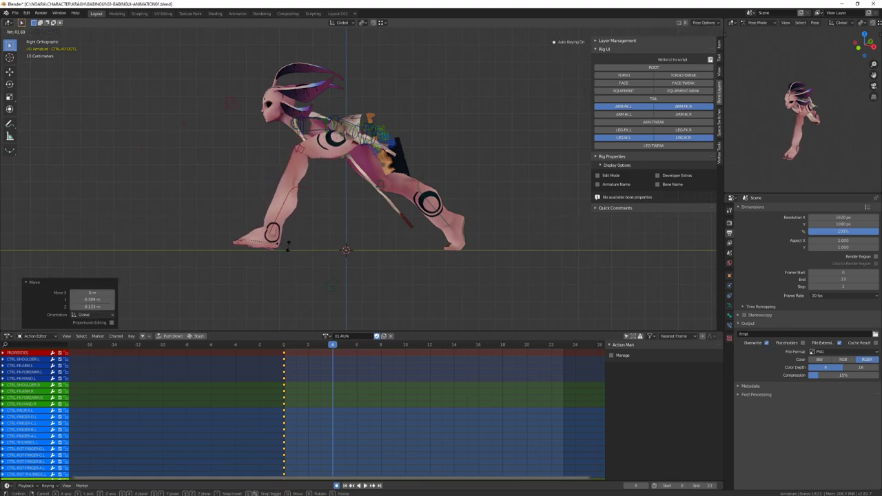
click(283, 346)
drag(316, 344, 333, 344)
key(g)
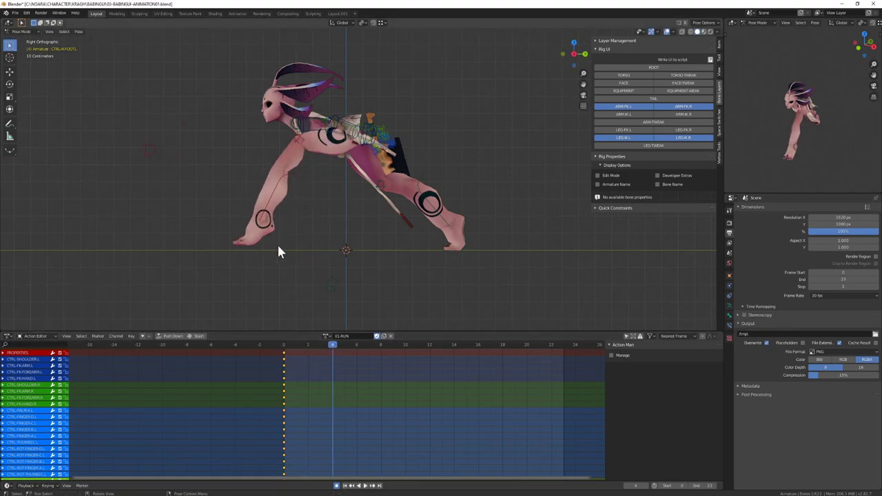
click(272, 240)
- Limit the Action Editor to the selected bone's channels and slide the left foot along the Y axis
click(626, 335)
key(g)
key(y)
click(293, 238)
- At frame 0, rotate the left ankle control and reposition the left foot in the air
click(284, 345)
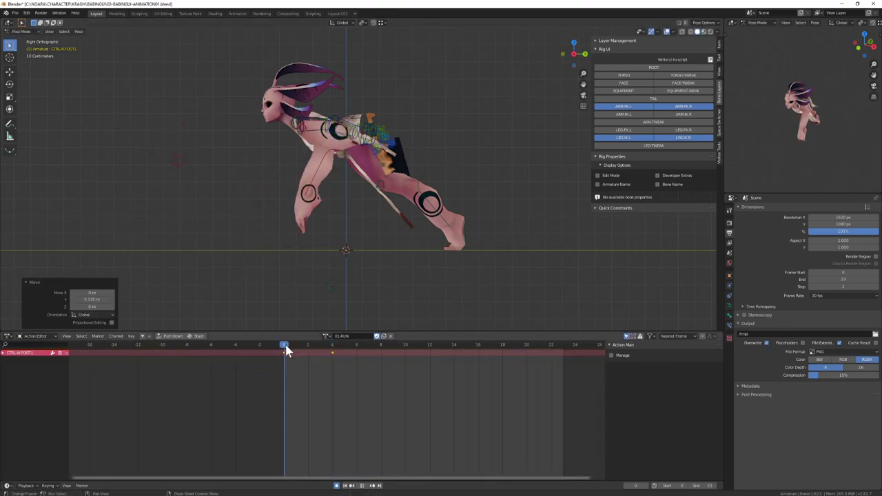
key(g)
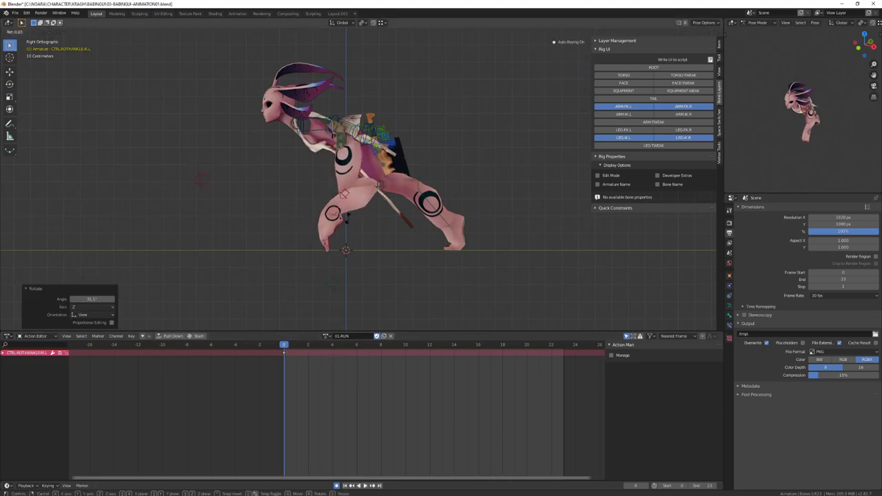
key(r)
click(310, 215)
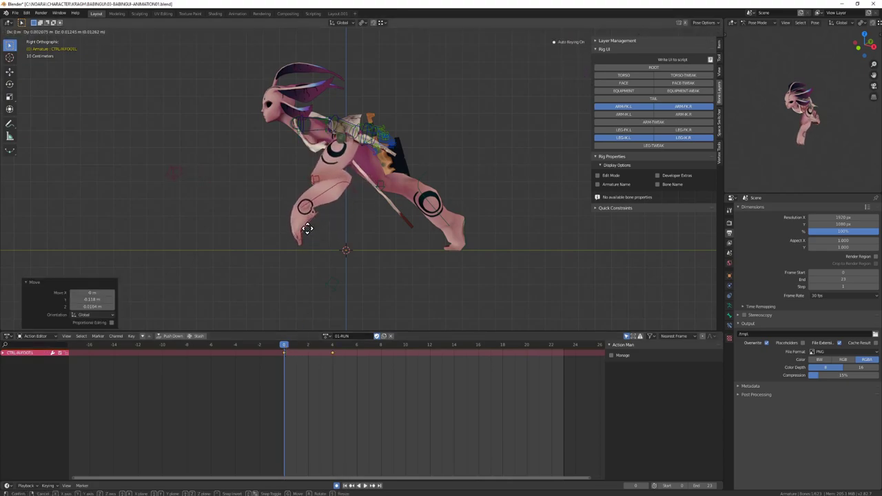
- Go to frame 4, select all keyframes and change their interpolation mode
click(331, 345)
key(a)
key(t)
click(228, 372)
- Insert a keyframe for the foot control and reposition it in the side view
click(282, 238)
key(i)
key(g)
click(336, 237)
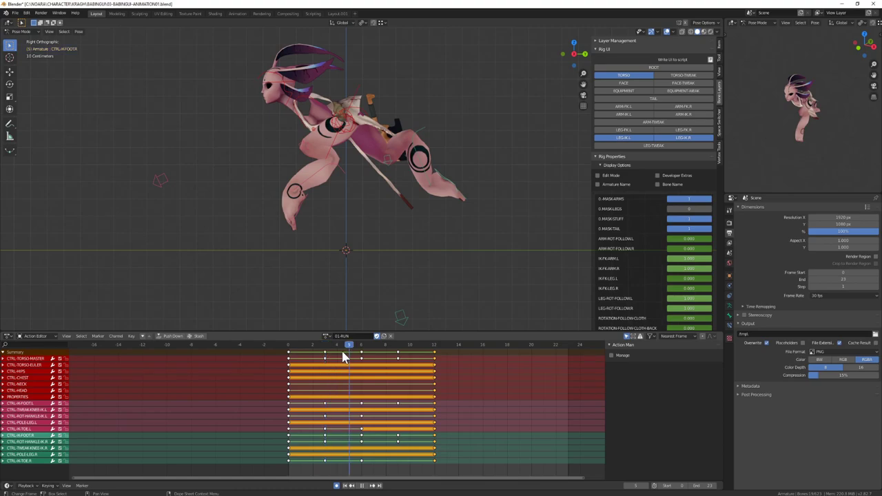
- Copy the pose at frame 3 and paste it mirrored at frame 15
drag(344, 357, 431, 374)
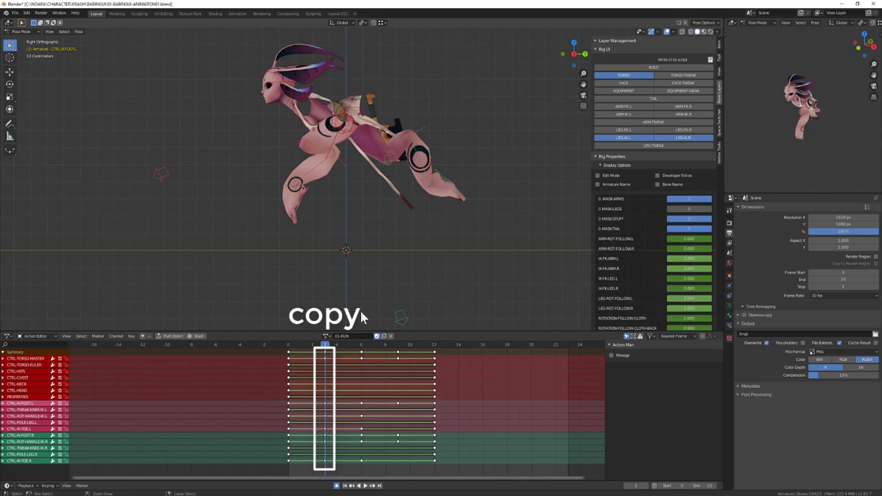
key(ctrl+c)
click(474, 343)
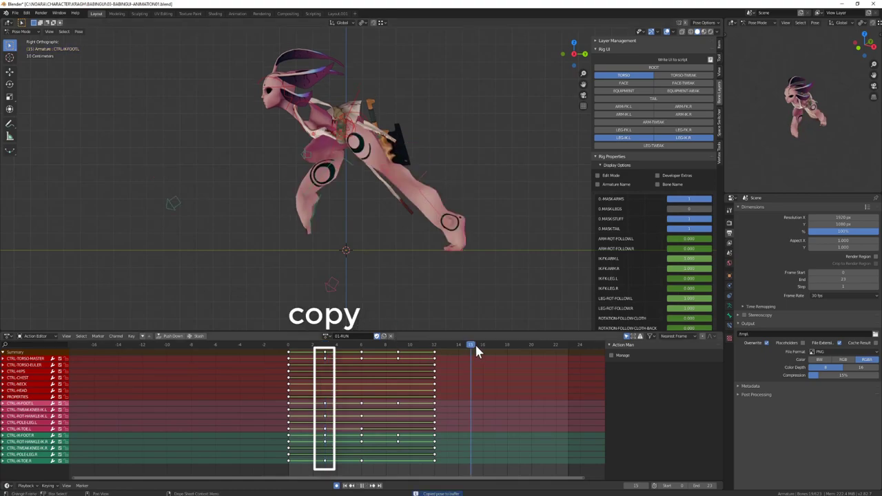
key(ctrl+shift+v)
- Copy the pose at frame 6 and paste it mirrored at frame 18
click(363, 352)
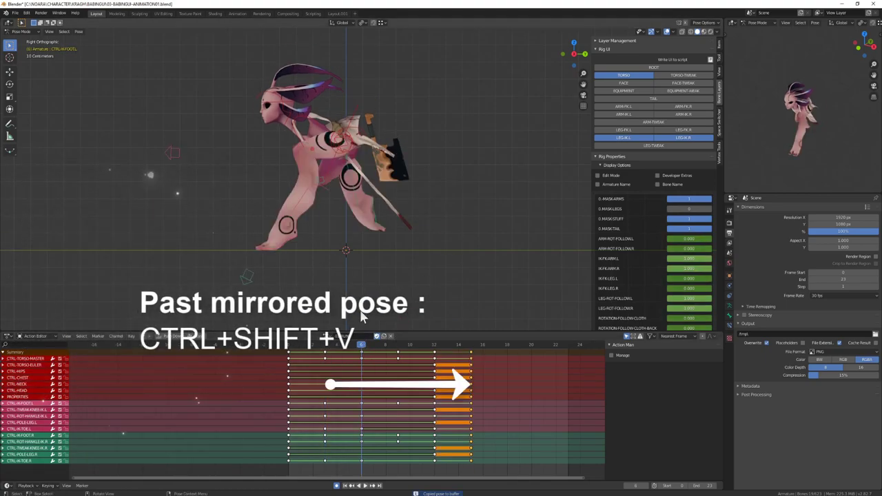
click(507, 344)
key(ctrl+shift+v)
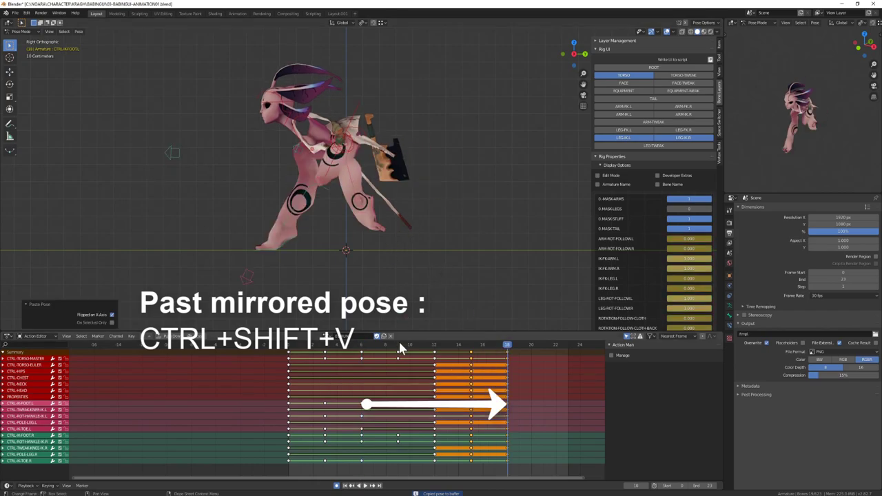
- Copy the pose at frame 9 and paste it mirrored at frame 21
click(398, 346)
click(543, 346)
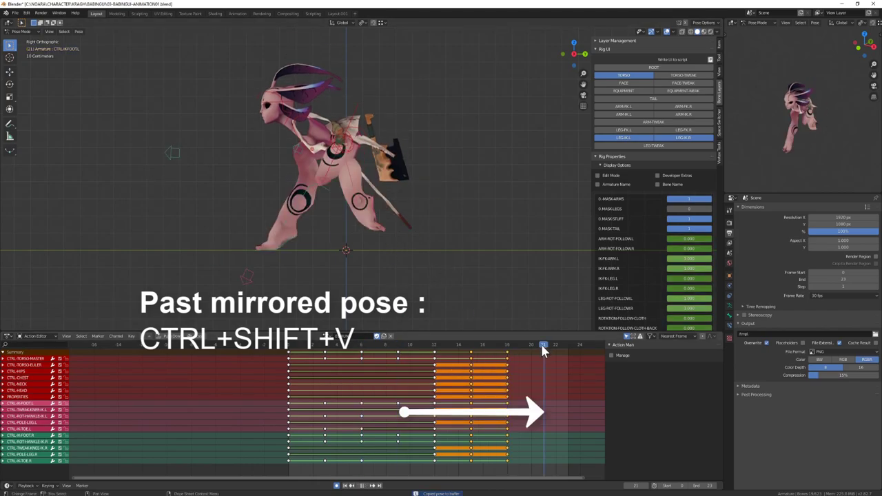
key(ctrl+shift+v)
- Copy the keyframes of frame 0 to frame 24 and play back the run cycle
click(289, 353)
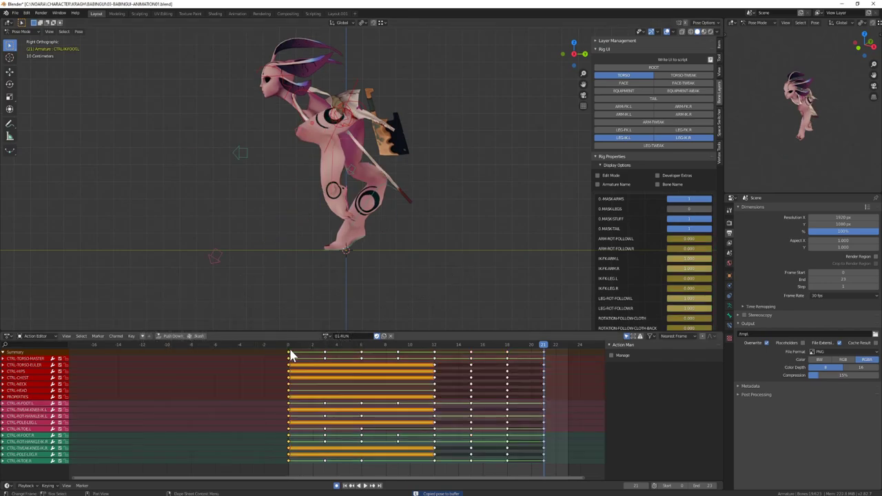
click(581, 360)
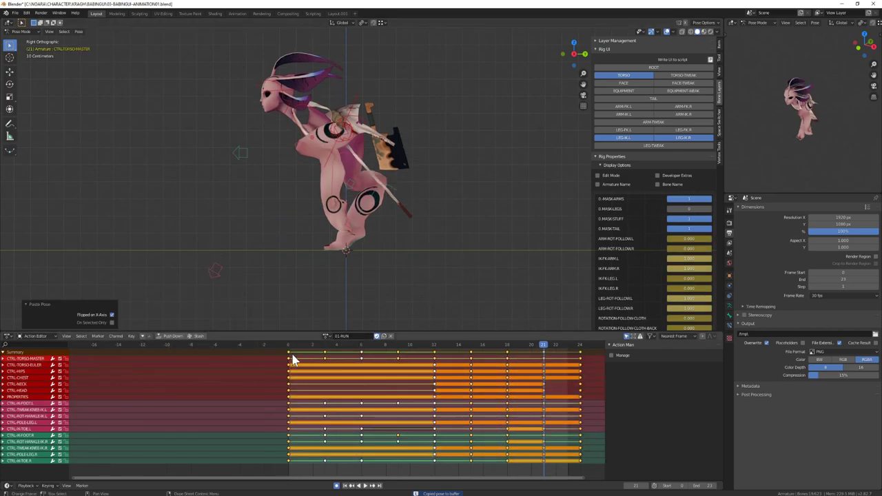
drag(289, 348, 496, 359)
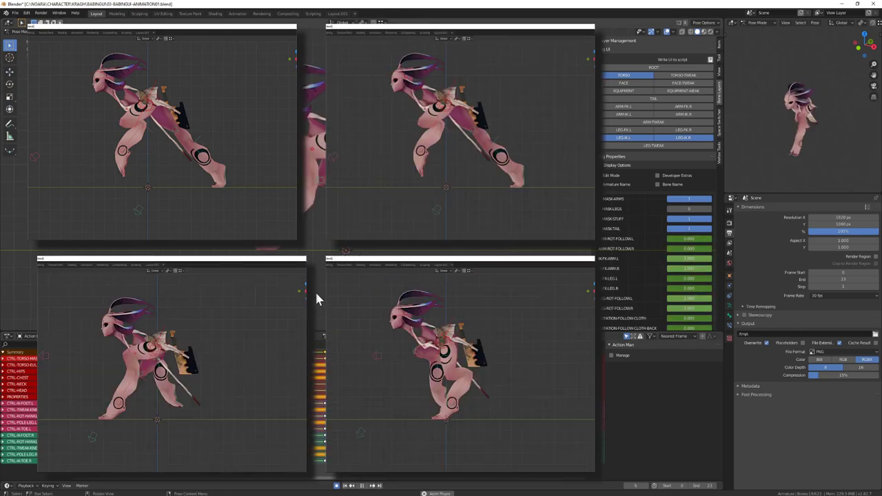
mouse_move(321, 278)
middle_down()
mouse_move(340, 280)
mouse_move(309, 283)
middle_up()
key(space)
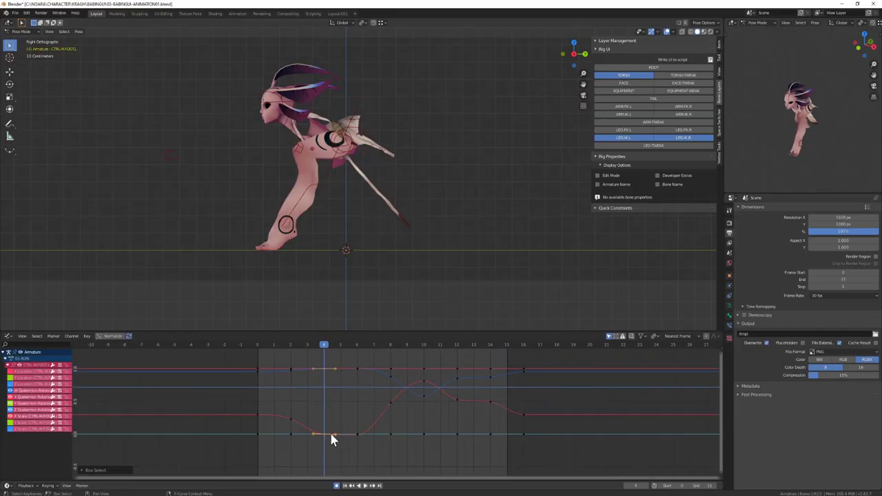
- Change the handle type of the left foot's frame 4 keys and lower the frame 6 key of its X rotation curve
key(v)
click(331, 428)
middle_drag(329, 423, 299, 402)
shift+right_drag(299, 402, 318, 379)
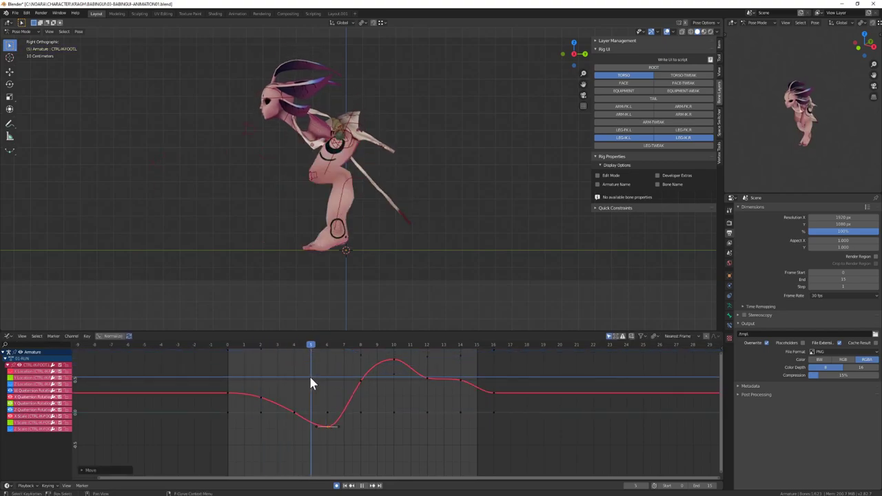
- Reshape the left foot's X rotation curve between frames 10 and 16 into a smooth descent
shift+right_drag(335, 390, 361, 396)
middle_drag(360, 396, 326, 429)
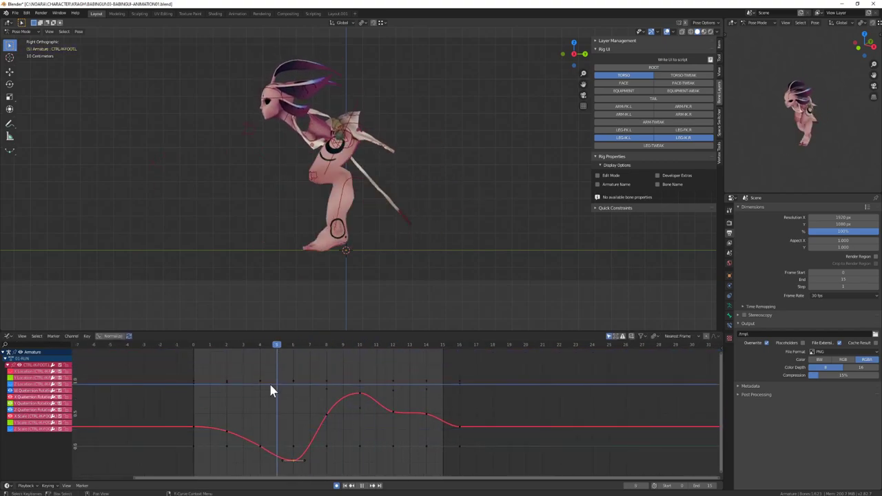
shift+right_drag(277, 388, 322, 399)
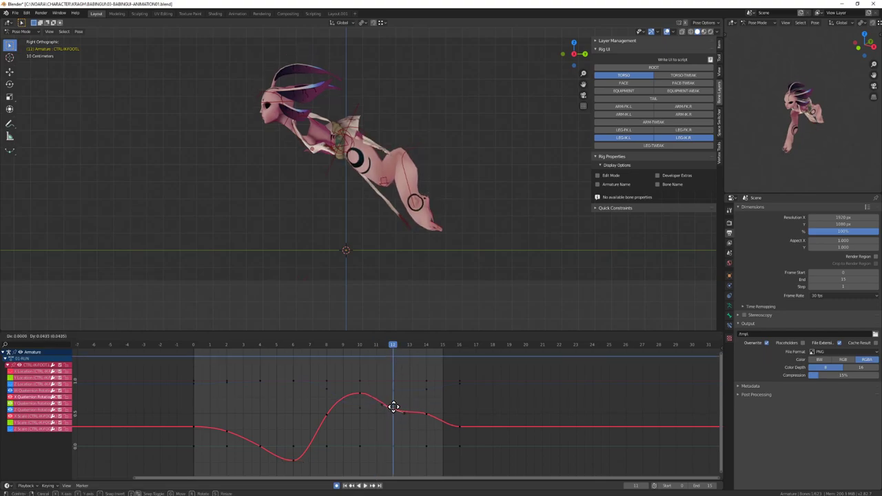
shift+right_drag(458, 364, 459, 365)
click(459, 427)
middle_drag(459, 427, 463, 414)
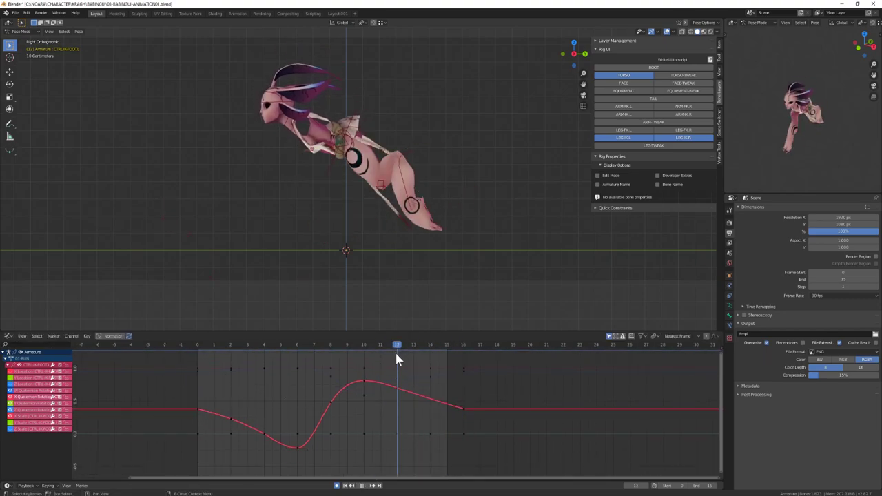
- Raise the frame 4 key of the left foot's X rotation curve slightly and review the foot motion
shift+right_drag(253, 354, 264, 365)
drag(222, 410, 272, 443)
key(g)
right_click(266, 429)
middle_drag(251, 428, 273, 417)
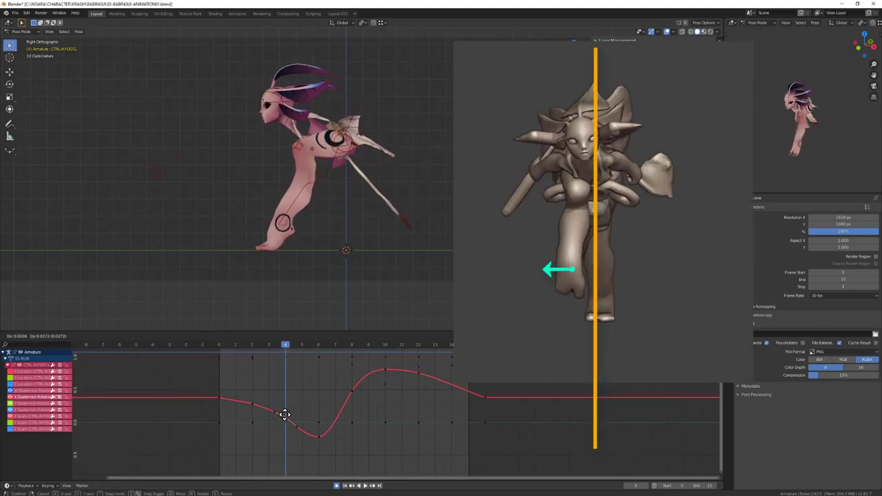
shift+right_click(270, 354)
key(space)
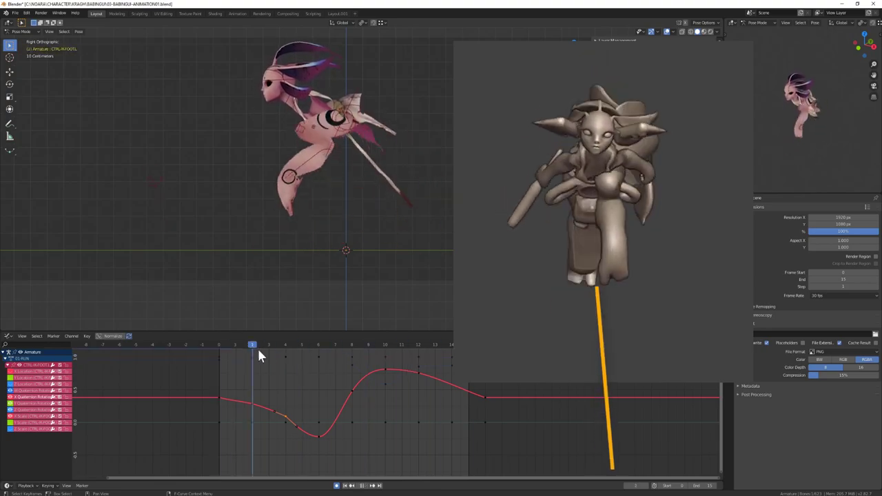
key(KP_1)
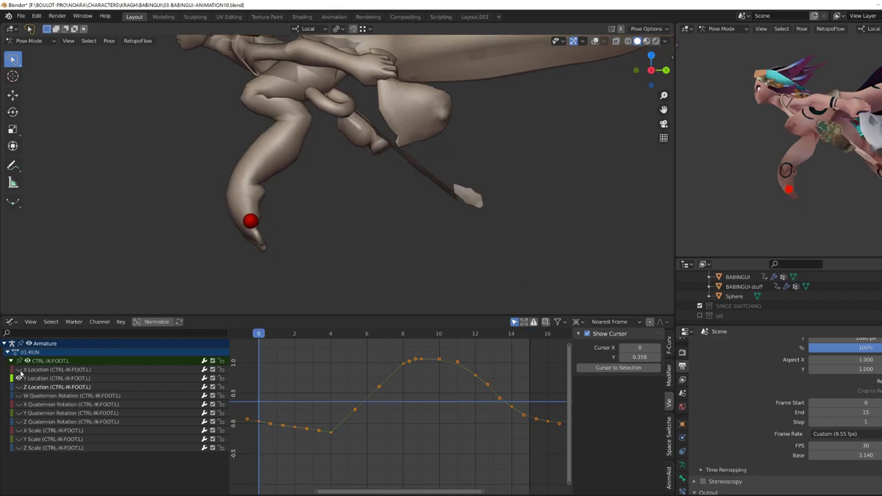
- Show the X Location curve of CTRL-IK-FOOT.L in the Graph Editor
click(20, 370)
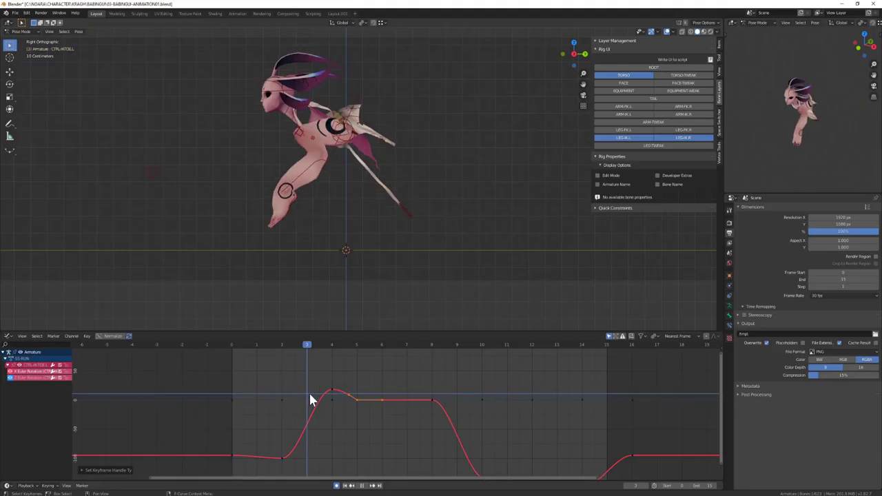
- Lower the frame 2 key of the left toe's X rotation curve and add a duplicate key at frame 3
drag(309, 394, 307, 400)
click(282, 456)
middle_drag(282, 457, 281, 392)
drag(282, 393, 281, 421)
click(280, 350)
drag(295, 440, 299, 434)
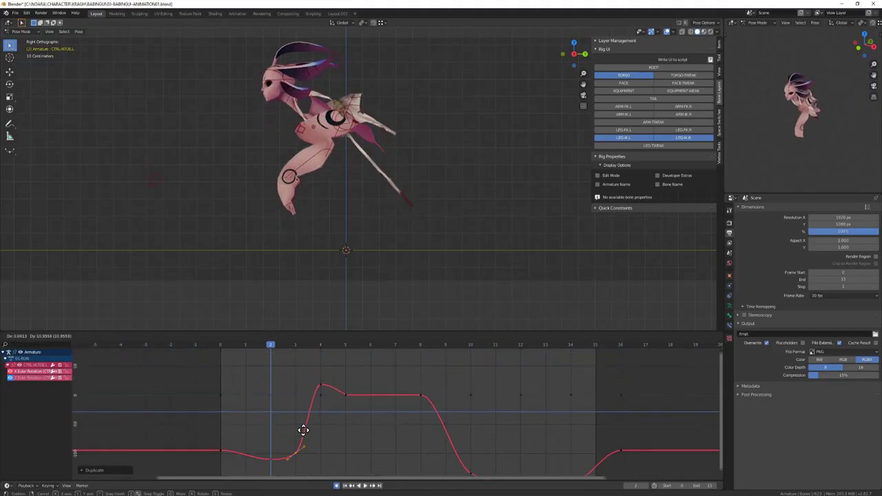
- Adjust the frame 10 key of the left toe's X rotation curve and lower the frame 12 key
drag(294, 347, 421, 388)
middle_drag(420, 403, 339, 375)
drag(346, 348, 389, 351)
drag(389, 444, 388, 447)
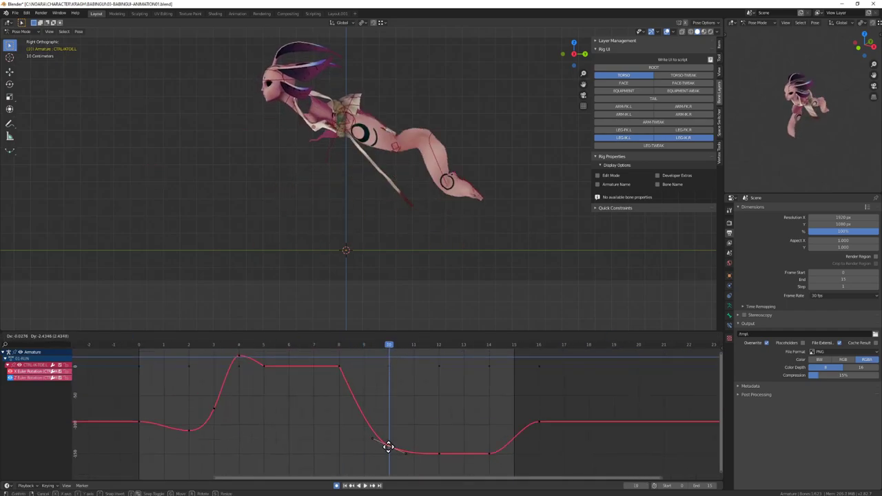
click(439, 348)
middle_drag(435, 453, 413, 432)
drag(413, 432, 413, 445)
- Remove the left toe's frame 2 X rotation key and tilt the handles at frames 0 and 16 for a smooth loop
drag(417, 348, 518, 356)
middle_drag(148, 403, 149, 412)
click(166, 350)
click(167, 418)
drag(360, 348, 517, 377)
drag(517, 409, 518, 411)
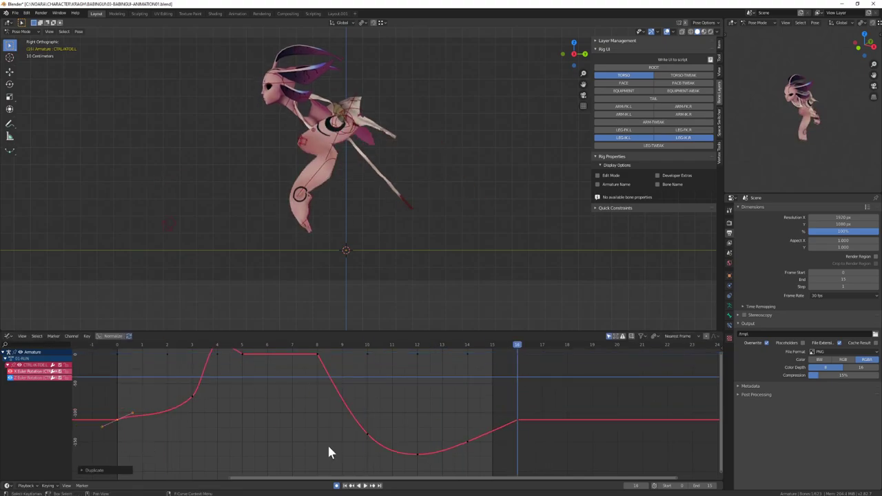
click(565, 421)
click(467, 348)
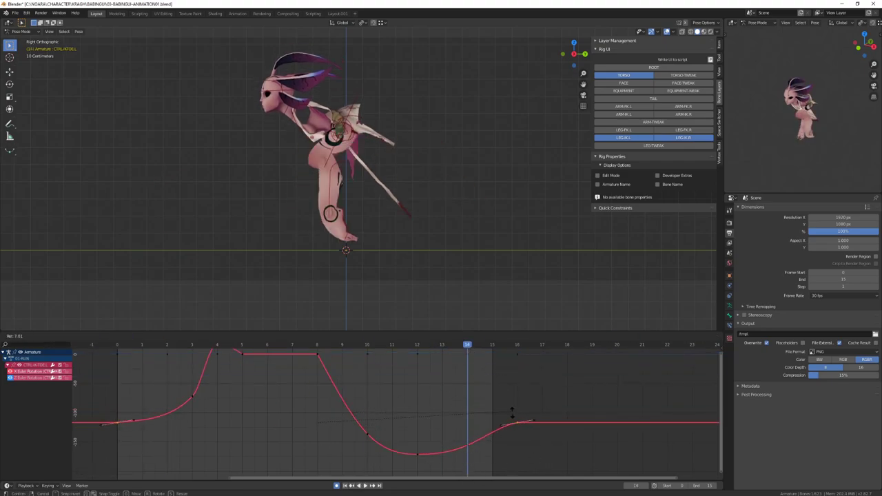
click(457, 393)
- Play and scrub the run cycle from the side and front to examine the left toe's motion
scroll(344, 380, down, 4)
key(space)
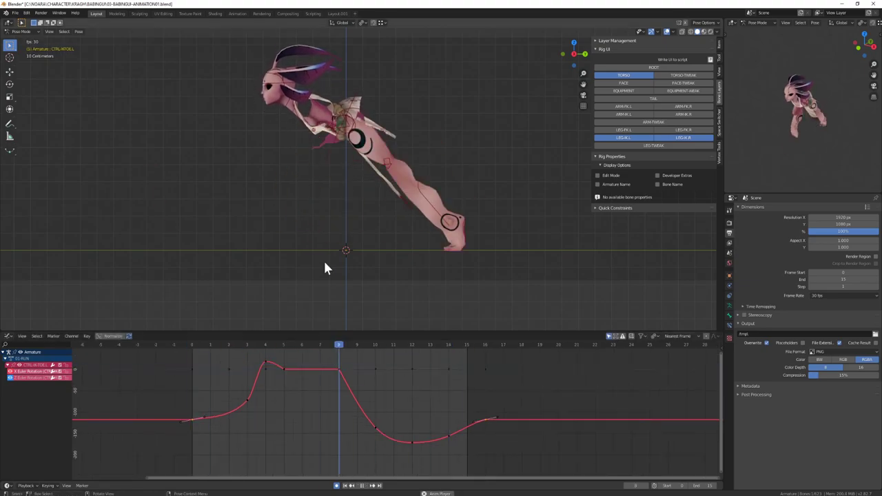
key(KP_1)
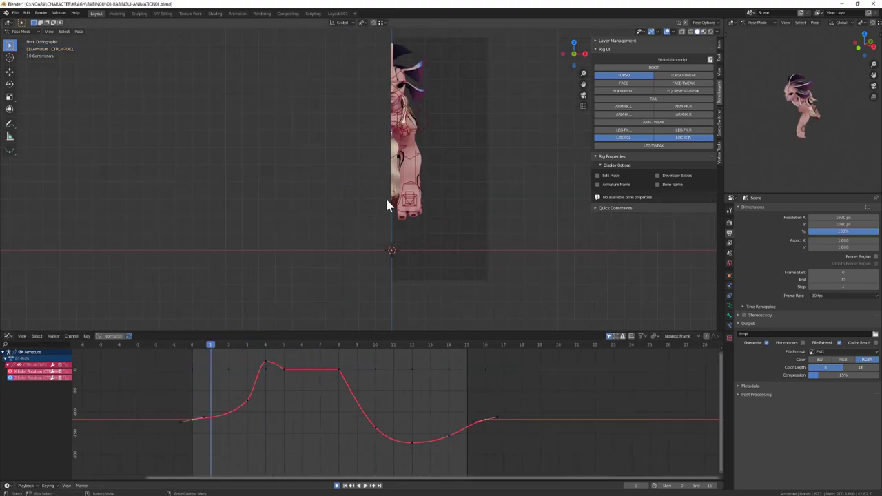
middle_drag(390, 200, 290, 213)
drag(228, 347, 411, 361)
middle_drag(337, 139, 420, 148)
- Raise the frame 4 key of the left ankle rotation control's X rotation curve slightly
click(399, 206)
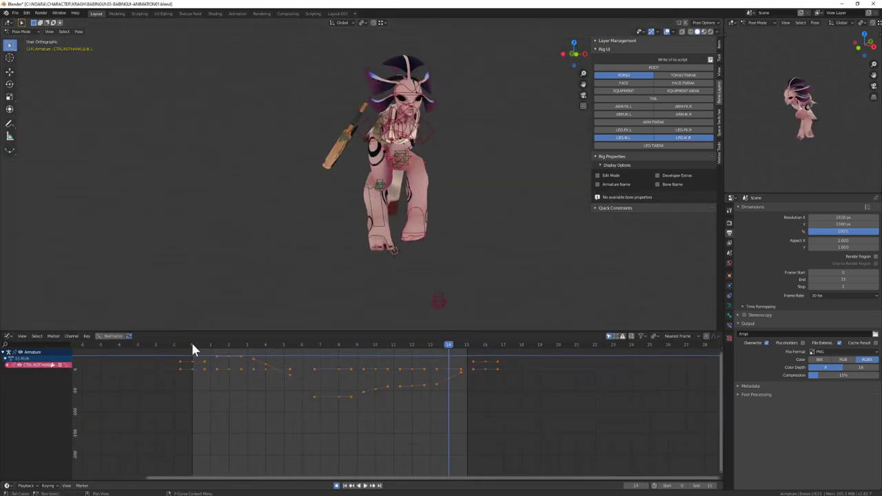
key(KP_1)
key(KP_3)
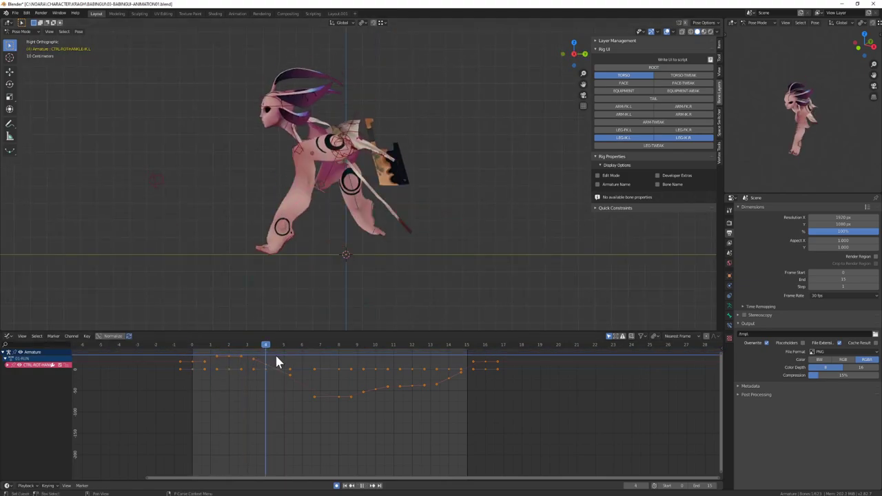
key(space)
middle_drag(271, 364, 273, 370)
click(271, 370)
key(g)
right_click(262, 387)
drag(265, 348, 450, 365)
key(g)
click(271, 359)
- Raise the frame 14 key of the left ankle's X rotation curve and check the pose across the loop
click(342, 402)
middle_drag(440, 362, 396, 358)
click(407, 382)
key(g)
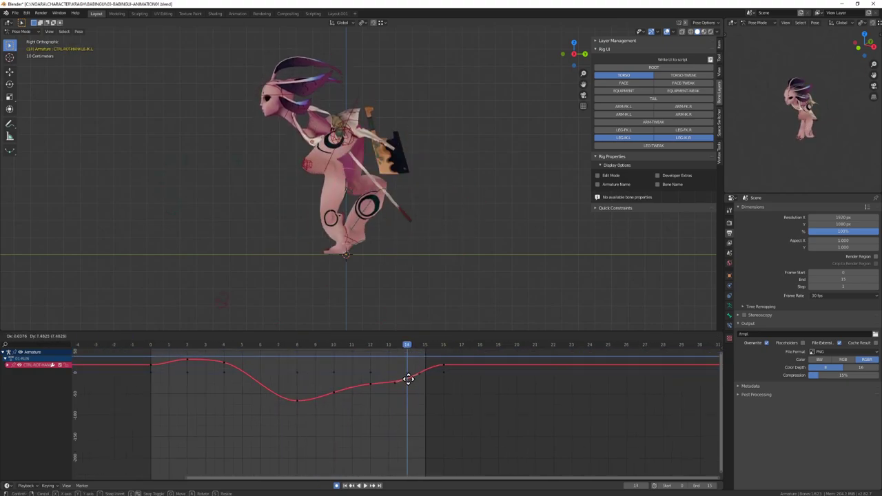
drag(407, 344, 454, 346)
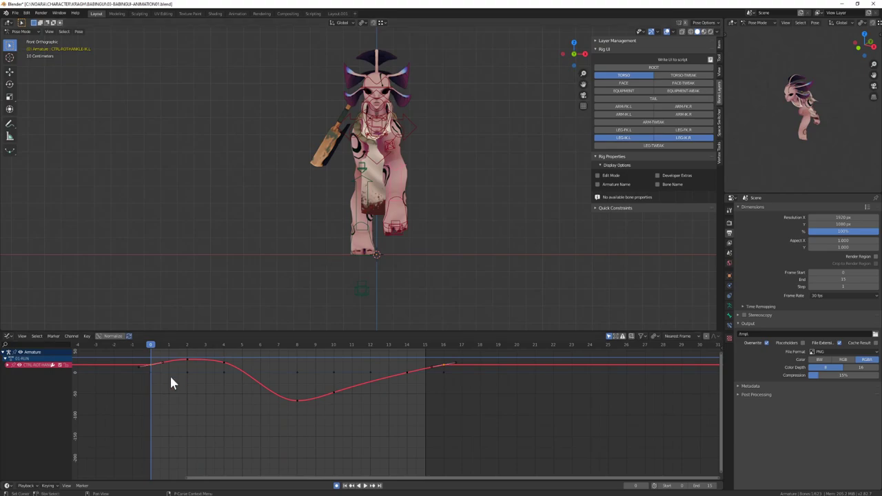
- Lower the left ankle's Z rotation keys to about -14 at frame 14 and -10 at frames 0 and 16
key(g)
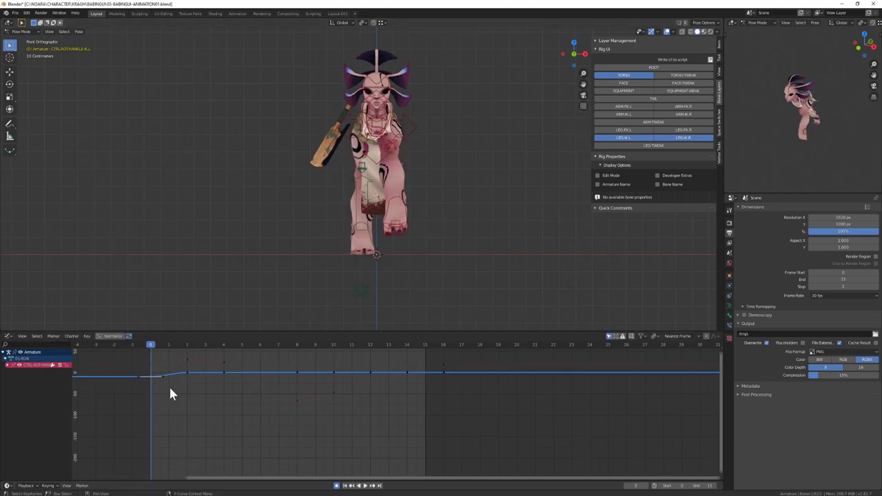
click(474, 396)
shift+right_click(406, 371)
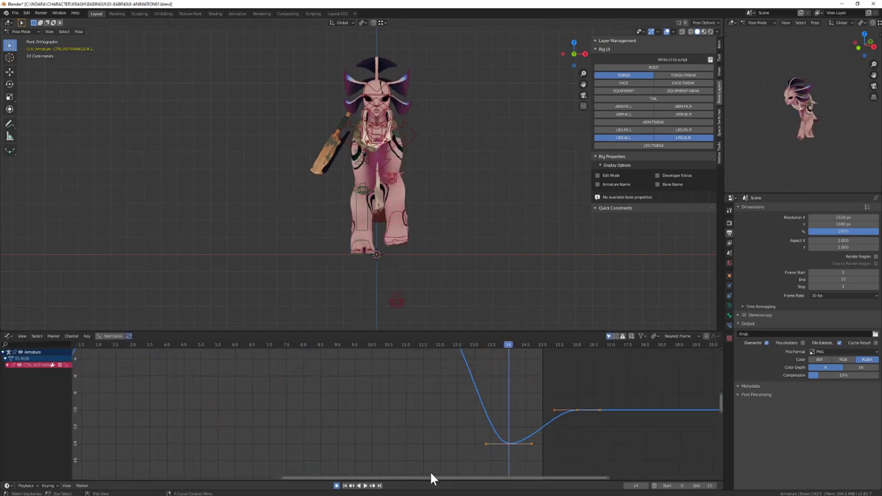
shift+right_drag(266, 349, 336, 376)
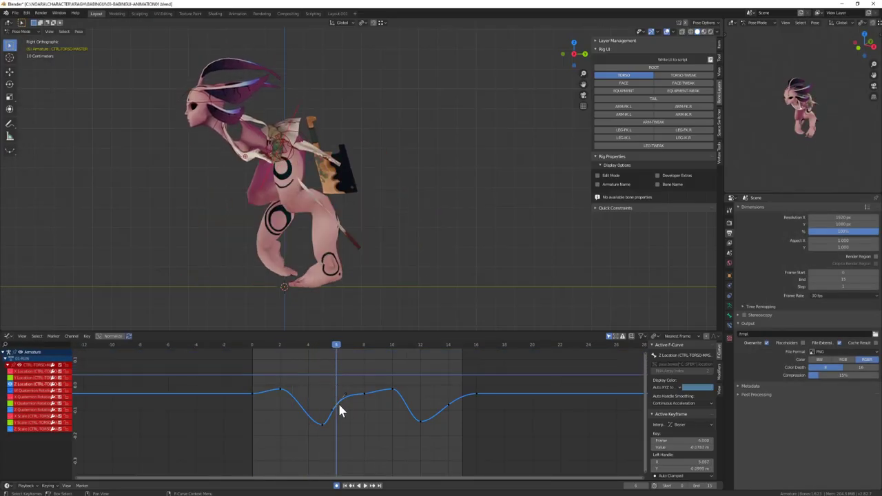
- Remove the extra frame 6 key from the torso master control's Z Location curve
click(303, 375)
drag(261, 352, 391, 386)
drag(335, 418, 314, 434)
- Try to duplicate the torso's first-half Z Location keys into the second half of the cycle
shift+right_drag(351, 372, 434, 368)
key(shift+d)
key(x)
key(ctrl+z)
key(ctrl+z)
key(ctrl+z)
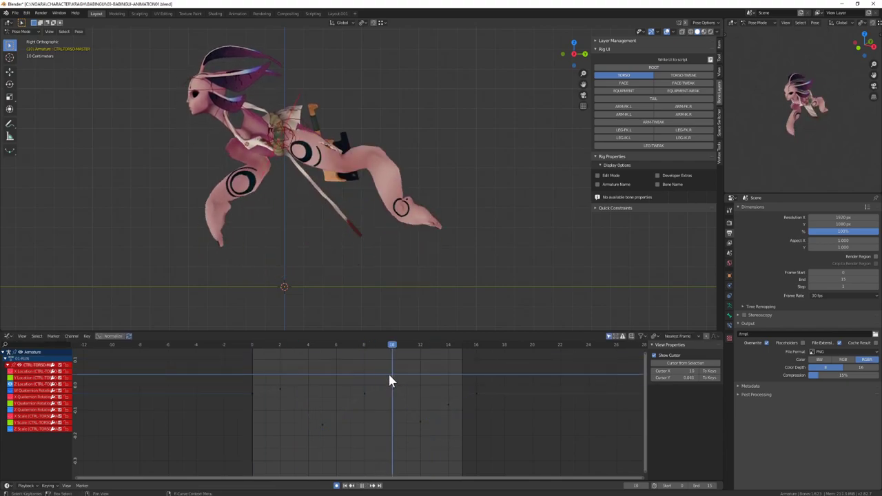
drag(381, 380, 242, 439)
key(shift+d)
key(x)
click(425, 443)
key(ctrl+z)
key(ctrl+z)
drag(241, 377, 372, 438)
key(shift+d)
key(x)
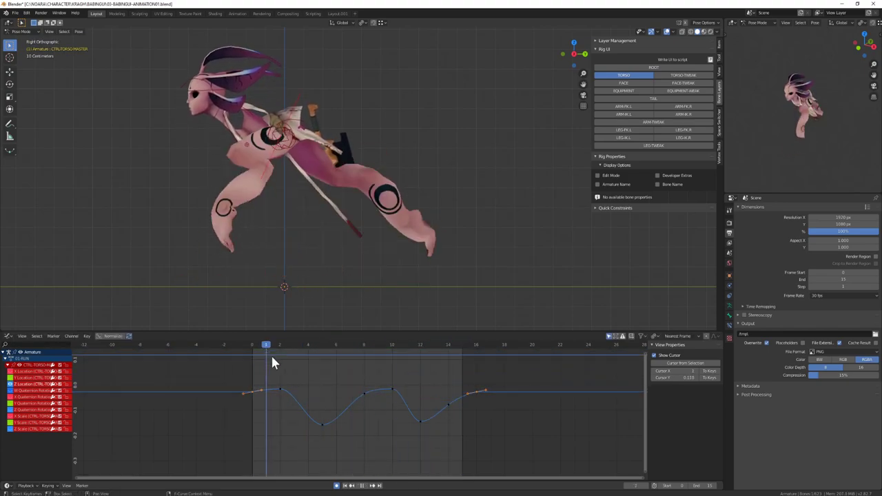
- Shift the two lowest keys of the torso's Z Location curve one frame later, to frames 6 and 13
key(space)
click(322, 424)
shift+click(420, 421)
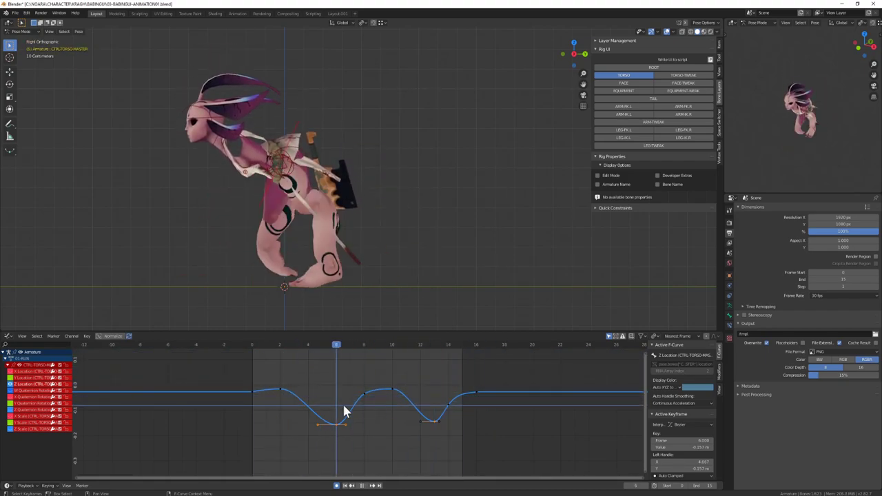
- Duplicate the torso's frame 8 Z Location key to frame 15 and delete the frame 14 key
key(shift+d)
click(461, 393)
click(447, 404)
key(Delete)
drag(359, 346, 478, 377)
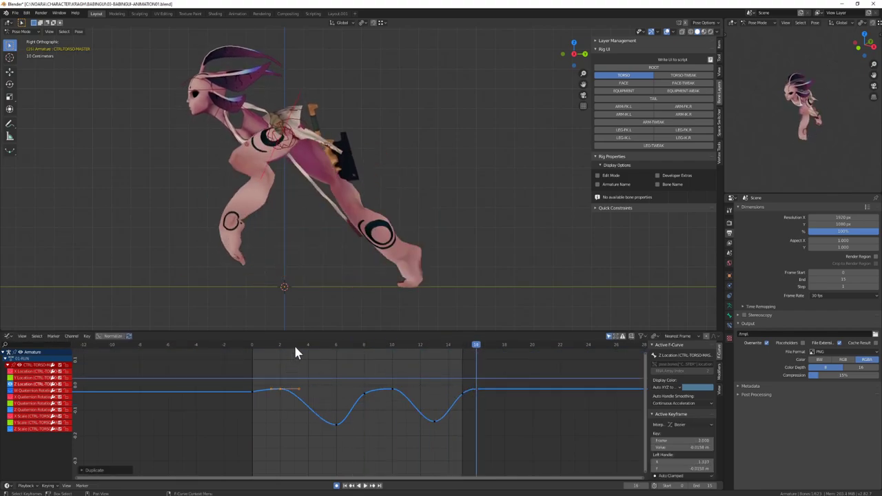
- Tilt the handles of the torso's frame 0 Z Location key and duplicate the opening keys to frame 16
drag(295, 346, 236, 390)
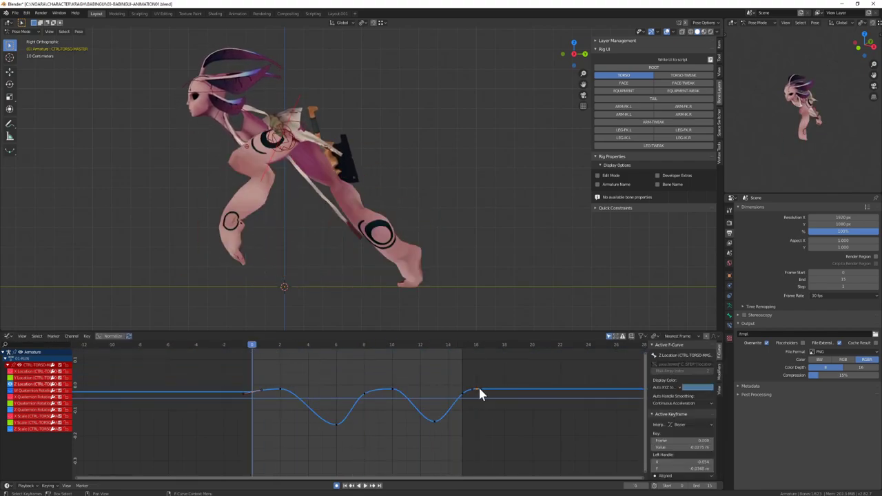
drag(253, 346, 365, 370)
drag(406, 378, 352, 405)
click(252, 394)
drag(233, 376, 292, 412)
key(shift+d)
click(476, 423)
- Play the cycle from the front to examine the torso's X Location motion
click(447, 395)
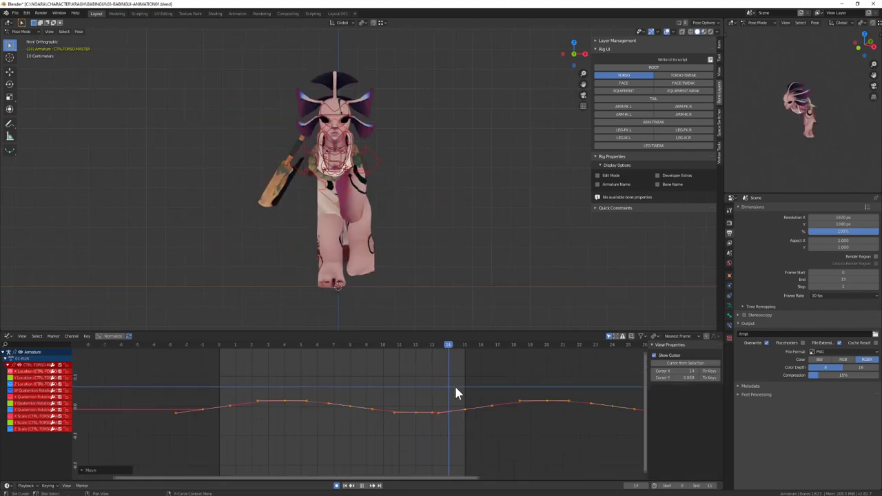
mouse_move(460, 387)
mouse_down()
mouse_move(452, 387)
mouse_move(467, 388)
mouse_move(207, 407)
mouse_up()
key(space)
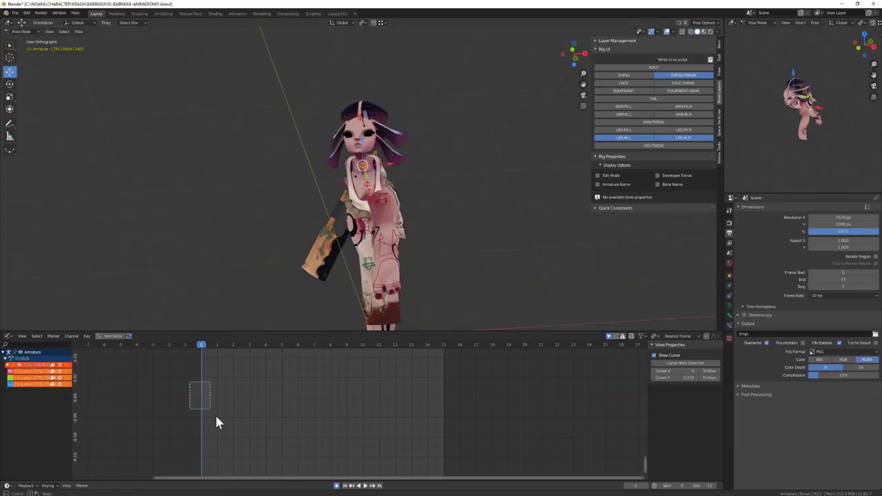
- Play and scrub the loop from above to examine the chest tweak control's motion
drag(228, 426, 233, 431)
key(KP_7)
key(space)
drag(217, 347, 297, 363)
drag(406, 238, 385, 243)
middle_drag(414, 272, 420, 160)
drag(198, 348, 423, 410)
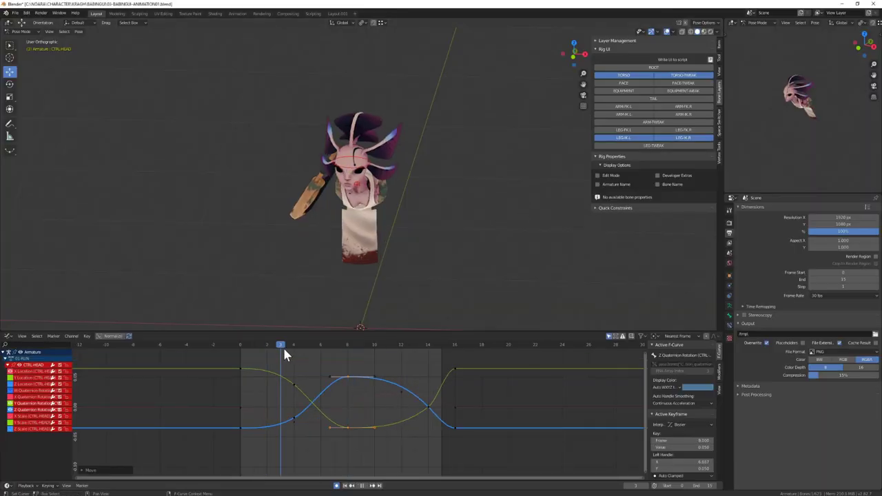
- Adjust the frame 12 keys of the head's Y and Z Quaternion Rotation curves
mouse_move(398, 407)
mouse_down()
mouse_move(411, 412)
mouse_move(353, 363)
mouse_move(291, 367)
mouse_move(289, 377)
mouse_move(392, 394)
mouse_up()
click(401, 416)
click(402, 410)
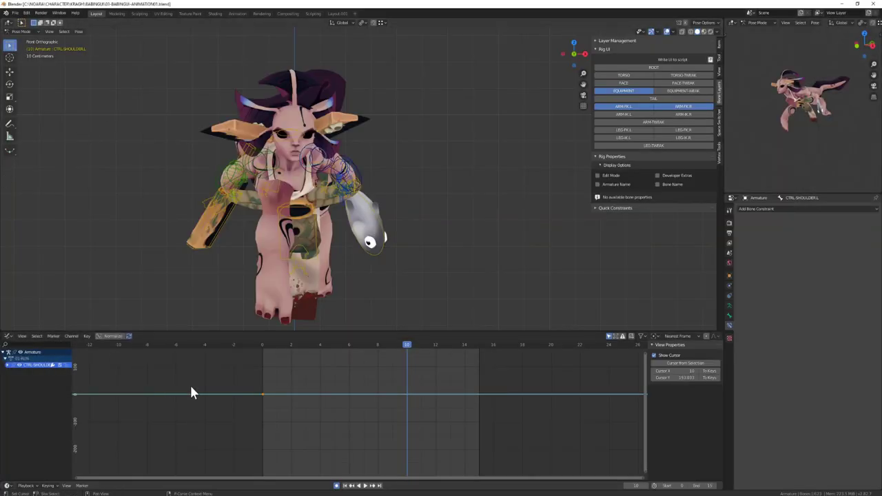
- Hide the EQUIPMENT bone layer and list the individual curve channels of CTRL-SHOULDER.L
click(281, 347)
key(space)
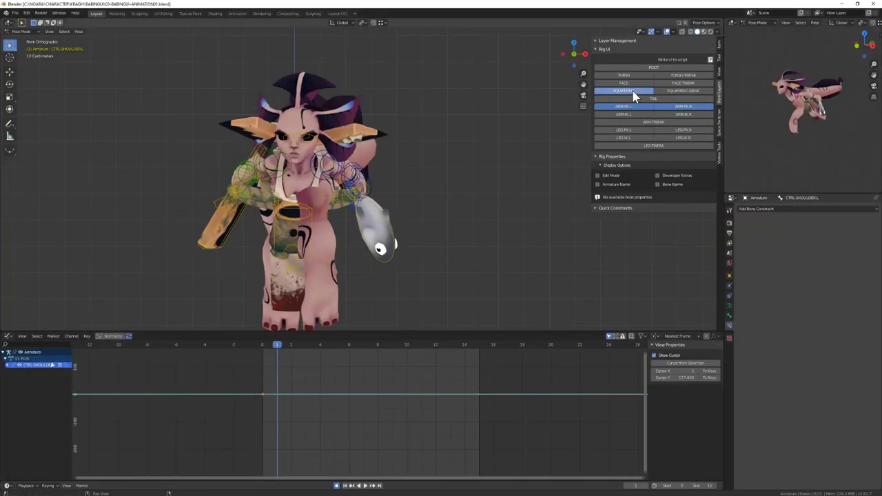
click(634, 97)
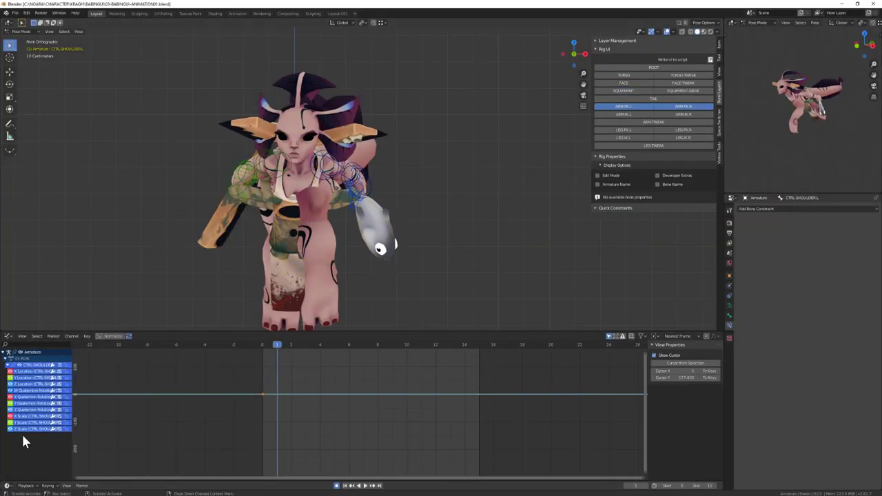
click(231, 397)
key(Home)
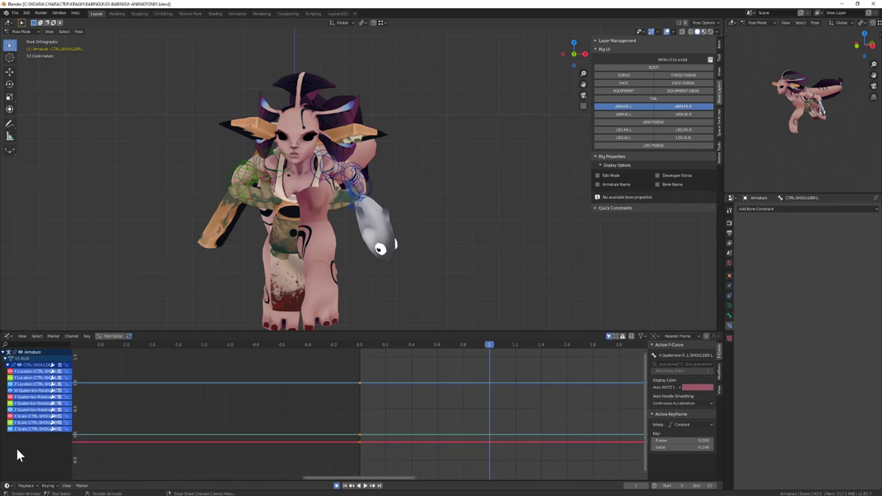
- Try raising the frame 0 key of the left shoulder's X Quaternion Rotation curve
key(g)
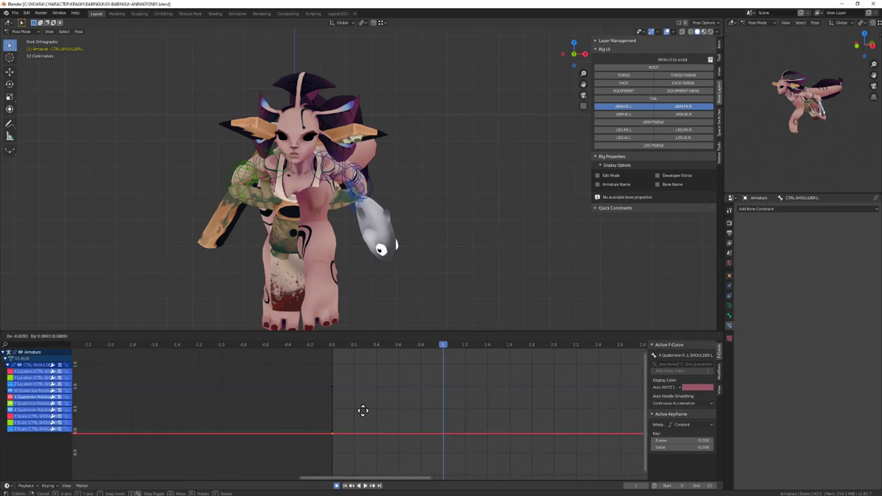
right_click(336, 394)
middle_drag(337, 394, 254, 372)
key(space)
- Isolate the left shoulder's Z Quaternion Rotation curve, duplicating its first key to frame 2 at about -0.169
key(shift+h)
click(306, 352)
drag(272, 349, 326, 351)
shift+right_drag(326, 350, 317, 369)
key(shift+d)
click(325, 423)
key(g)
click(323, 429)
- Set the interpolation of all the arm controls' key frames to Bezier
key(a)
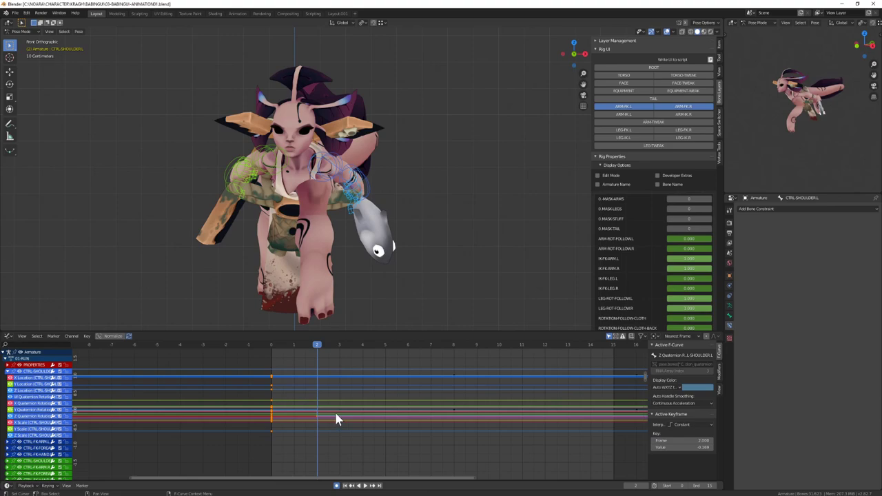
key(t)
click(334, 410)
click(5, 358)
key(alt+a)
click(317, 174)
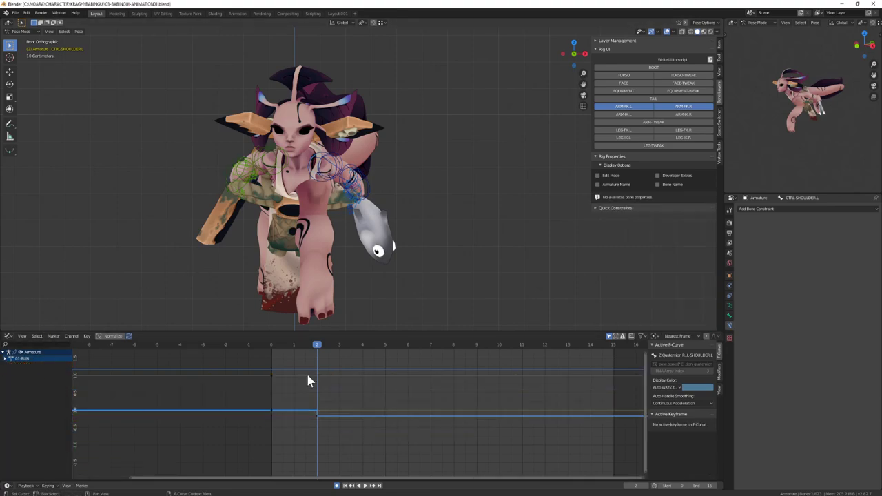
key(t)
click(329, 434)
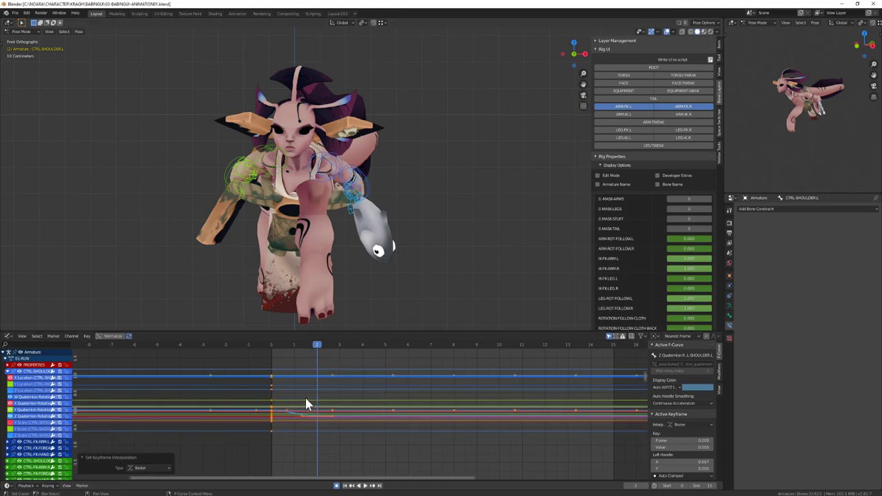
click(307, 404)
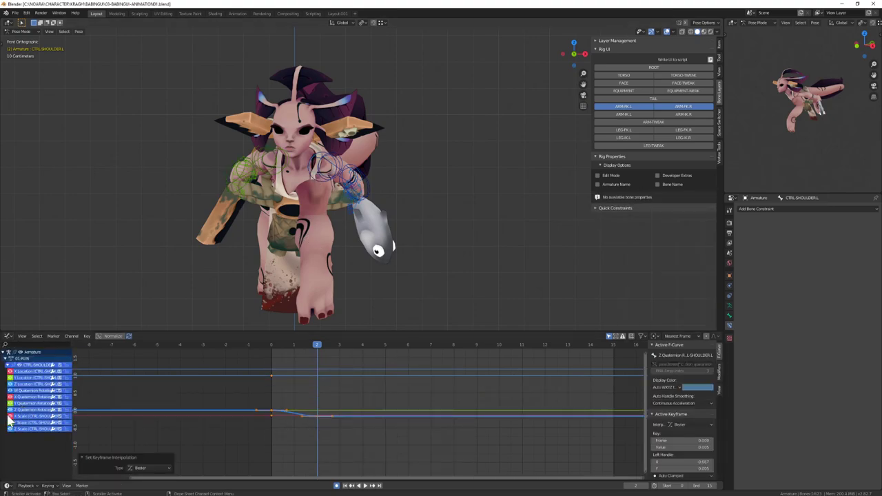
- Hide the left shoulder's scale curves, then duplicate the frame 2 rotation key to about frame 6 and raise it
drag(10, 416, 9, 429)
click(303, 420)
drag(298, 345, 408, 387)
middle_drag(321, 415, 308, 407)
click(304, 408)
key(shift+d)
click(398, 417)
key(g)
click(401, 407)
- Scrub the cycle to check the left shoulder's swing and shift its frame 6 key slightly earlier
drag(331, 346, 293, 415)
click(305, 409)
key(alt+a)
drag(309, 348, 431, 404)
middle_drag(430, 403, 402, 401)
drag(370, 399, 350, 398)
drag(331, 347, 321, 357)
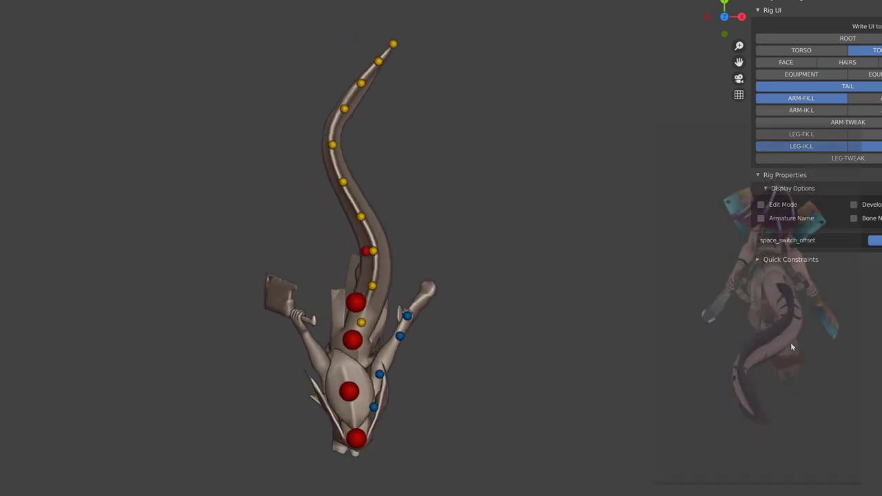
- Isolate the two belt rope controls and move them along the Y axis at frame 4
key(KP_3)
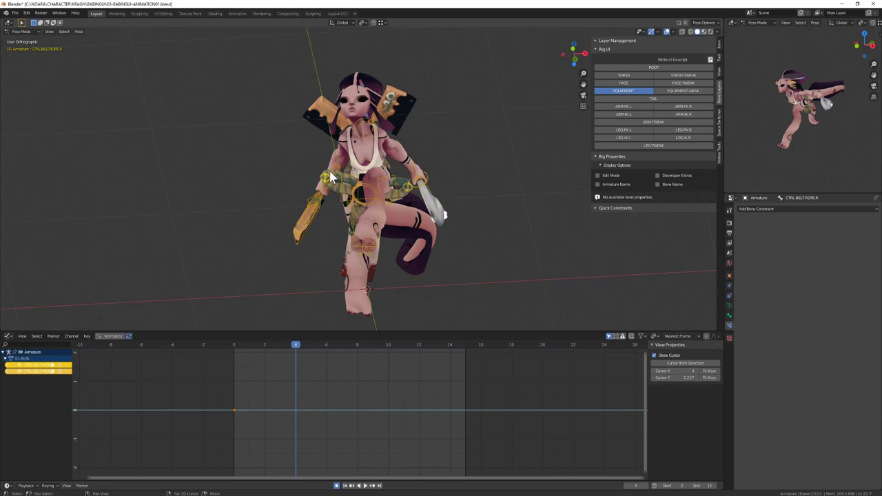
key(shift+h)
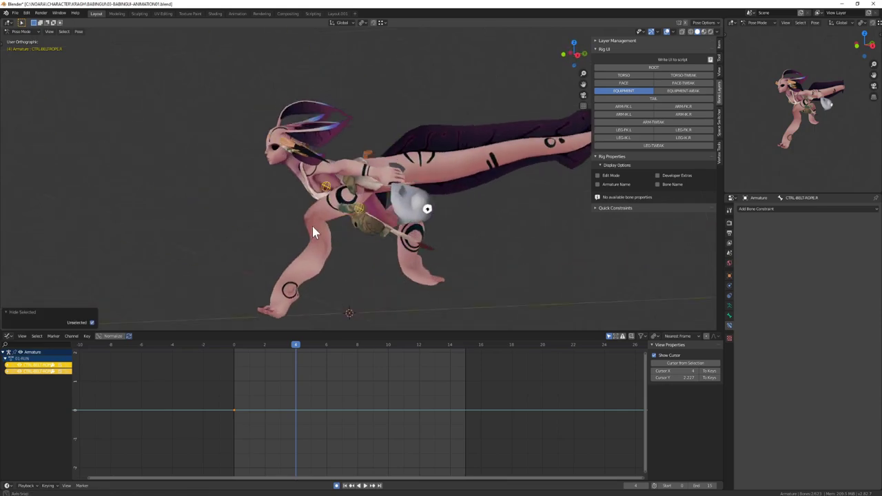
key(g)
key(y)
click(399, 236)
- Reposition the left and right belt rope controls individually at frame 4 to suit the leg pose
middle_drag(399, 236, 354, 111)
click(376, 151)
key(g)
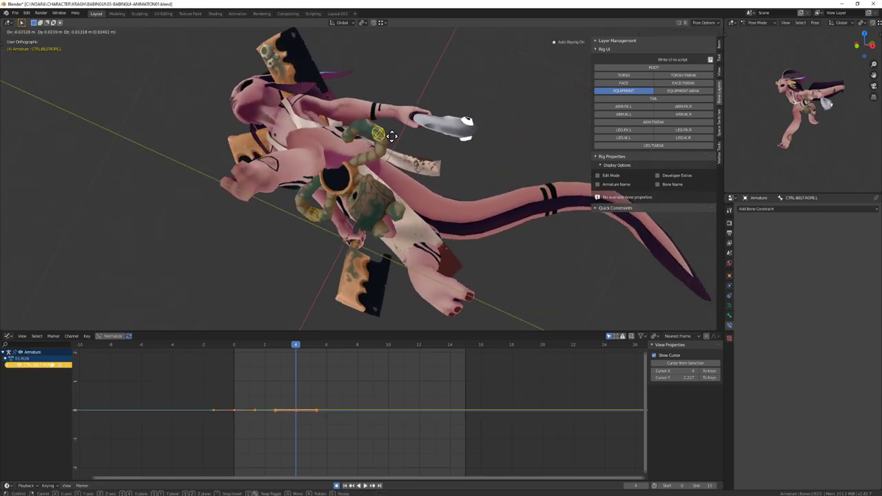
click(394, 135)
middle_drag(393, 136, 355, 202)
click(305, 159)
key(g)
click(331, 181)
click(421, 195)
key(g)
click(291, 185)
- Show the bone properties and the Space Switching options for CTRL-BELT-ROPE.L
middle_drag(503, 131, 397, 178)
click(730, 315)
click(720, 121)
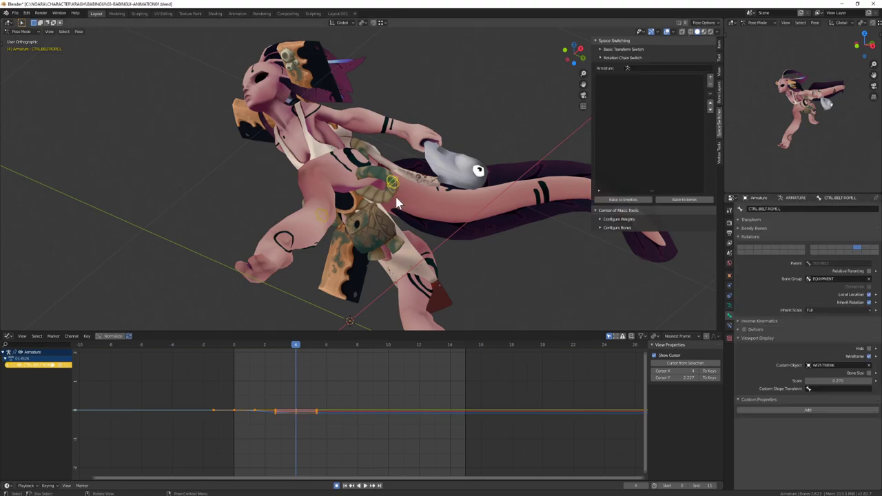
- Set the Basic Transform Switch to ARMATURE and CTRL-BELT-ROPE.L, and bake that bone's motion to an empty
click(601, 57)
click(601, 49)
click(627, 59)
text(CTRL-BELT-ROPE.L)
key(ctrl+Tab)
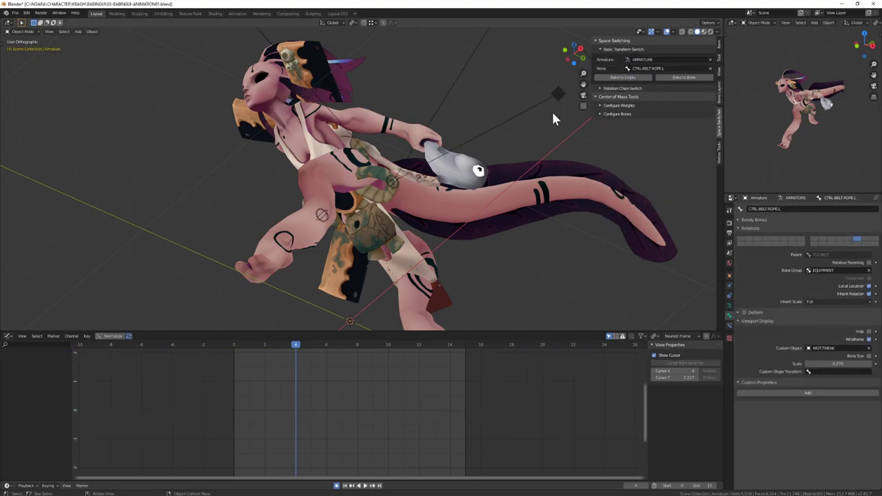
- Change the transform switch bone to CTRL-BELT-ROPE.R and bake its motion to an empty as well
middle_drag(501, 130, 313, 198)
click(319, 198)
click(320, 197)
click(319, 198)
click(318, 196)
click(648, 68)
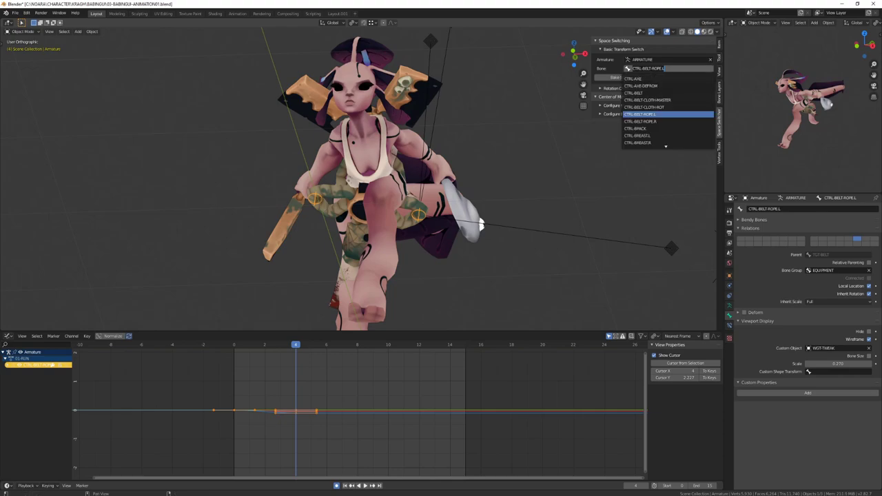
click(651, 78)
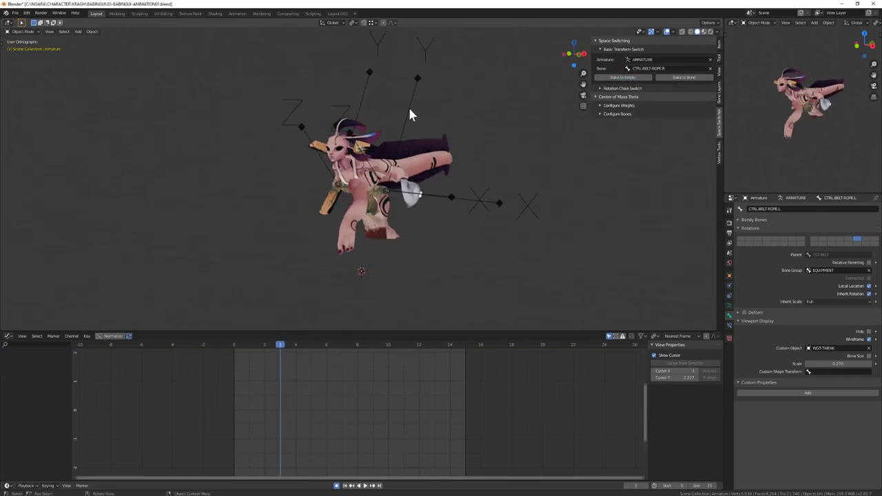
- Make the baked curves of both belt rope empties cyclic and delete their rotation and scale channels
scroll(310, 423, down, 2)
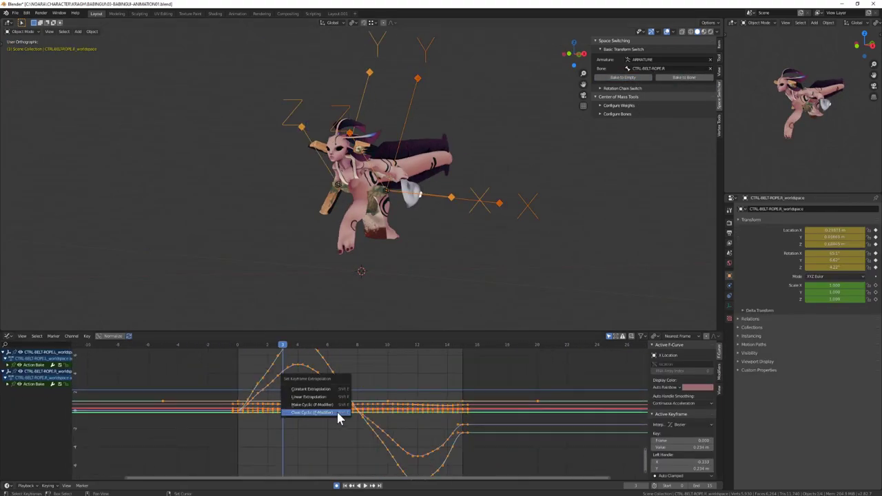
click(328, 406)
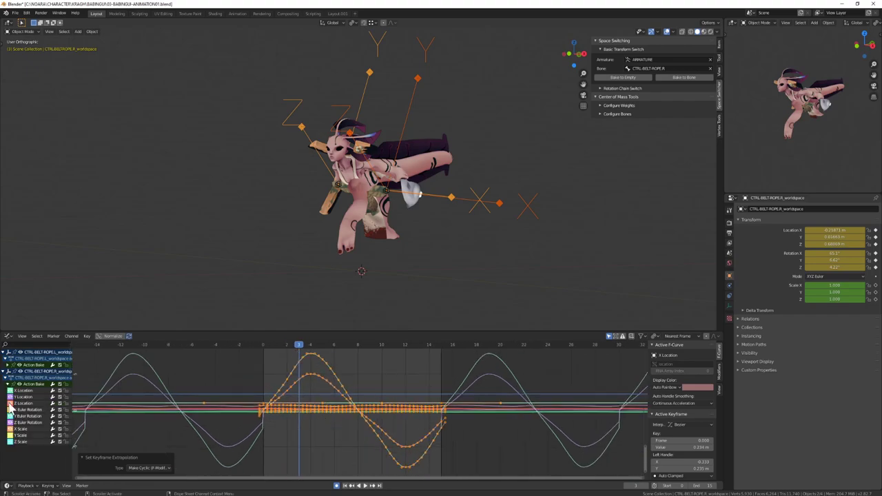
drag(24, 423, 26, 389)
key(x)
key(space)
key(space)
scroll(259, 306, up, 4)
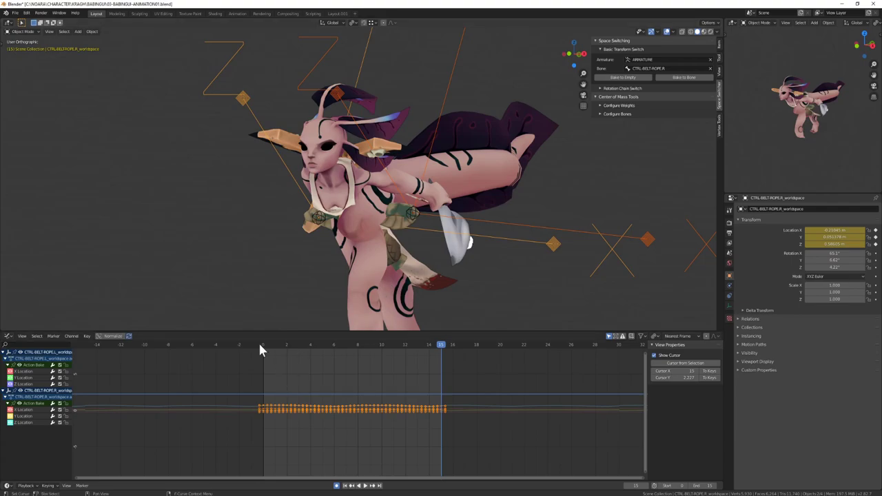
- Delay both belt rope empties by shifting their baked location keys about 0.85 frame later in the cycle
click(274, 345)
scroll(314, 394, up, 1)
middle_drag(314, 393, 291, 390)
key(g)
key(x)
click(295, 386)
key(space)
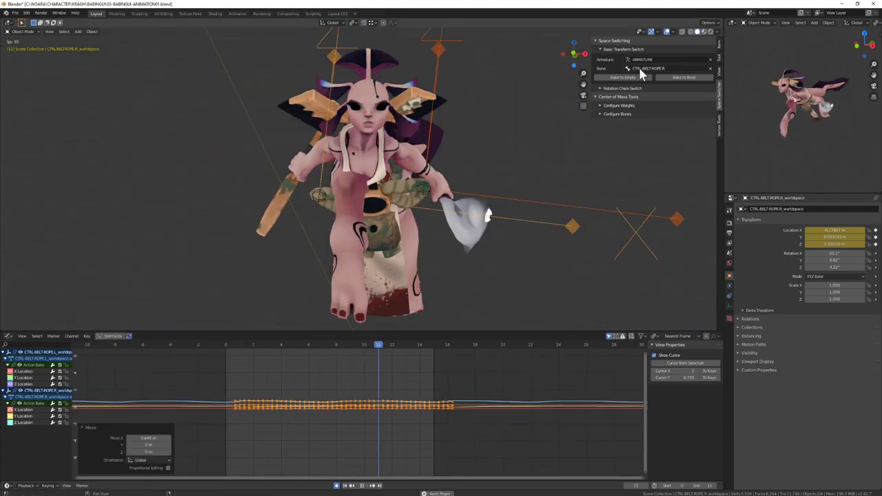
- Play the run cycle from several angles to check how the belt ropes follow the body
drag(309, 345, 268, 356)
key(space)
scroll(362, 393, up, 7)
key(space)
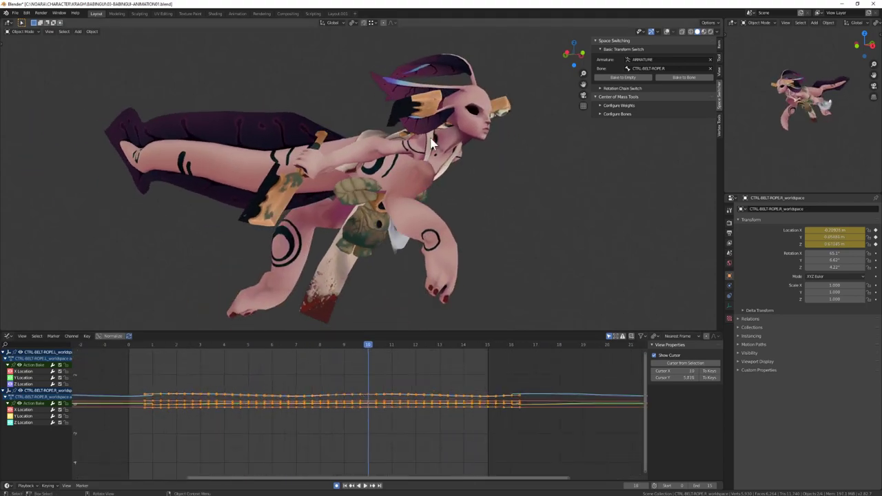
key(alt+a)
click(310, 105)
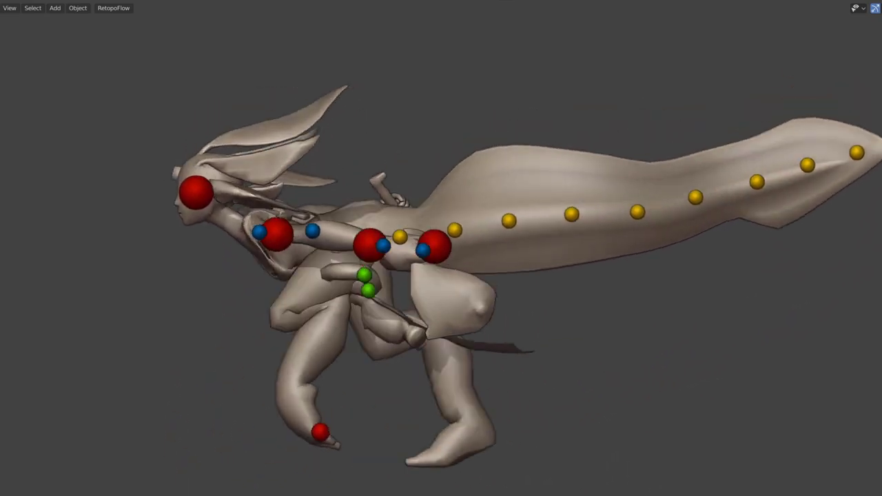
- Move the CTRL-FIN01 rotation keys to frame 7 and adjust the head fin's Y Quaternion Rotation curve from the top view
key(KP_1)
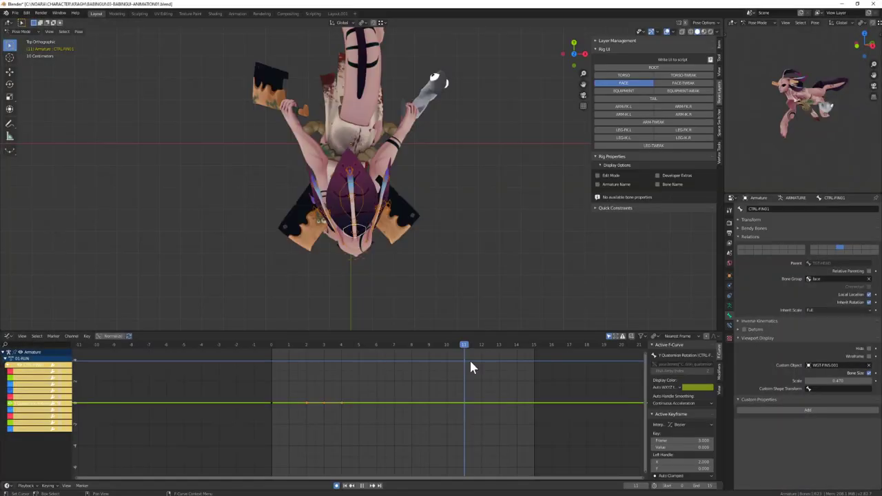
drag(469, 357, 401, 361)
drag(323, 403, 399, 402)
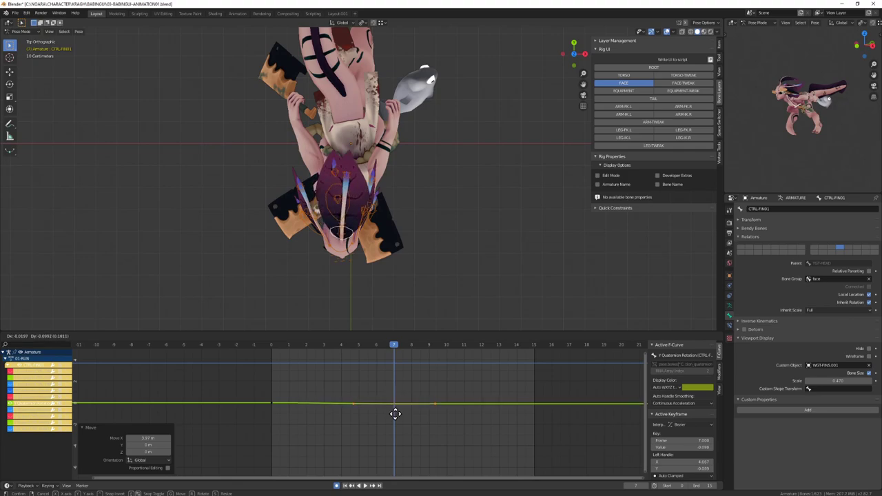
shift+right_drag(334, 364, 551, 374)
drag(386, 388, 406, 423)
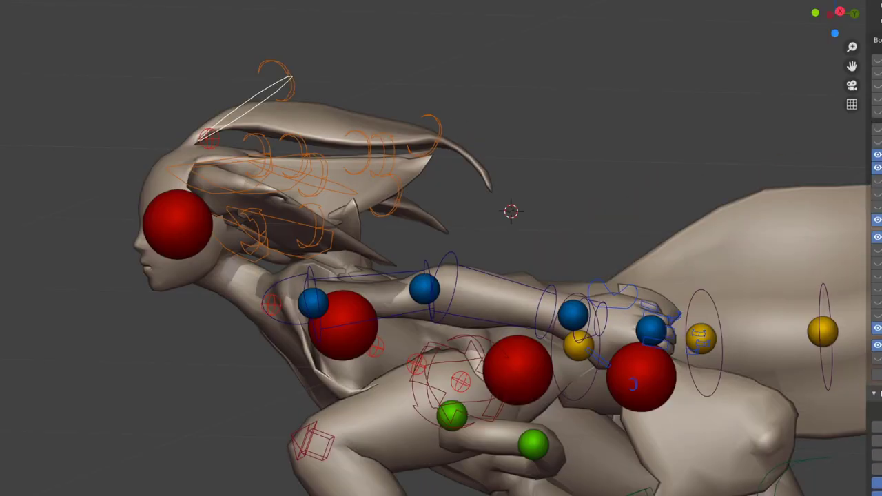
- Reveal the armature's hidden deformation bones to show the bone chain inside the top head fin
click(880, 1)
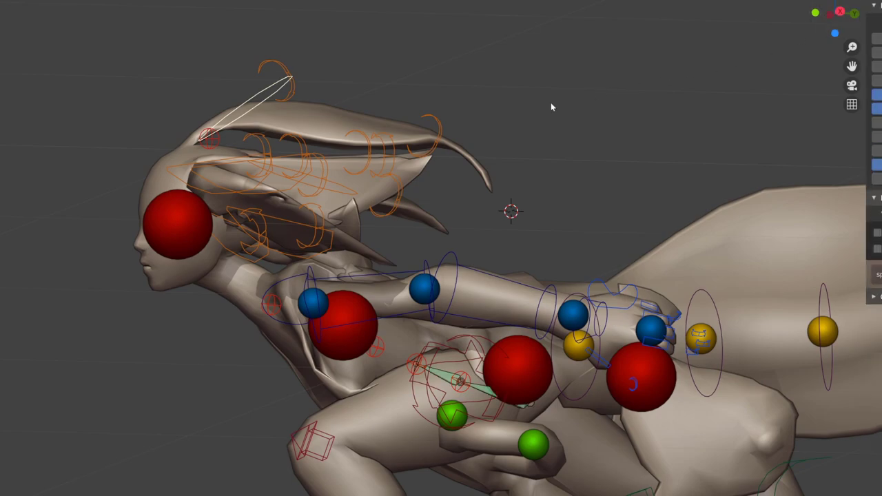
key(alt+h)
middle_drag(547, 104, 528, 105)
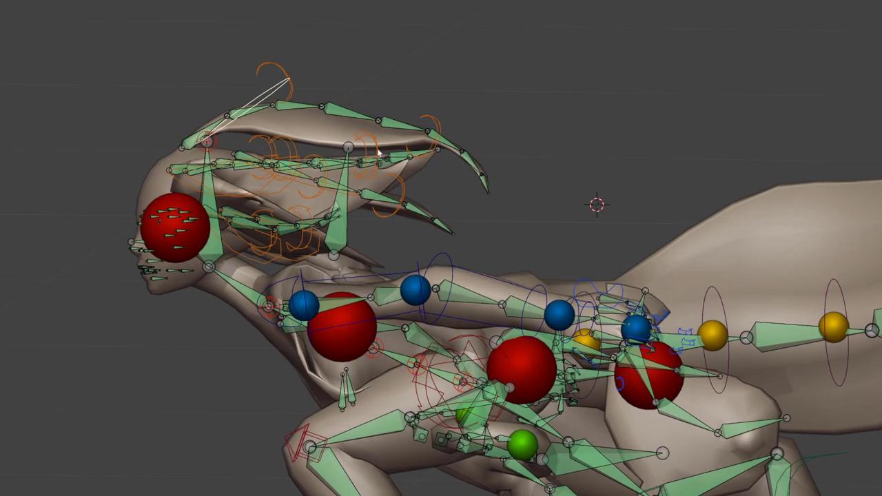
shift+middle_drag(251, 168, 385, 328)
scroll(429, 339, up, 2)
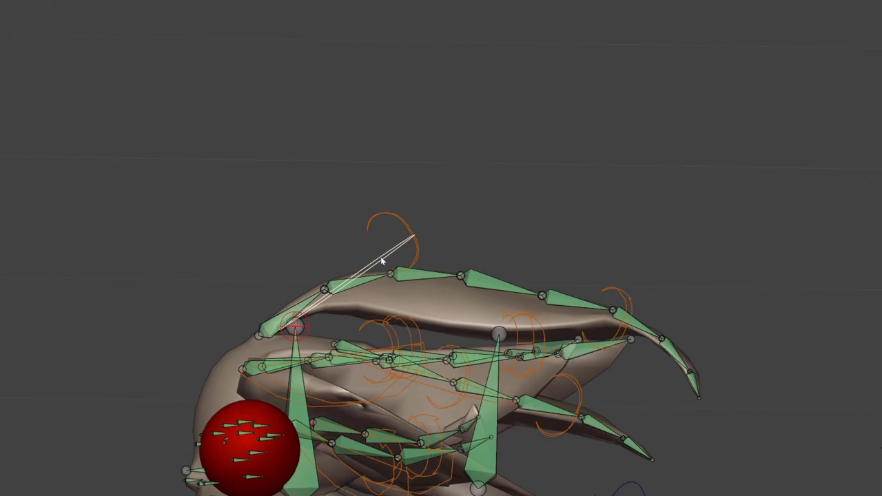
- Try rotating the top head fin's base, middle and end controls to test how its bone chain bends
key(r)
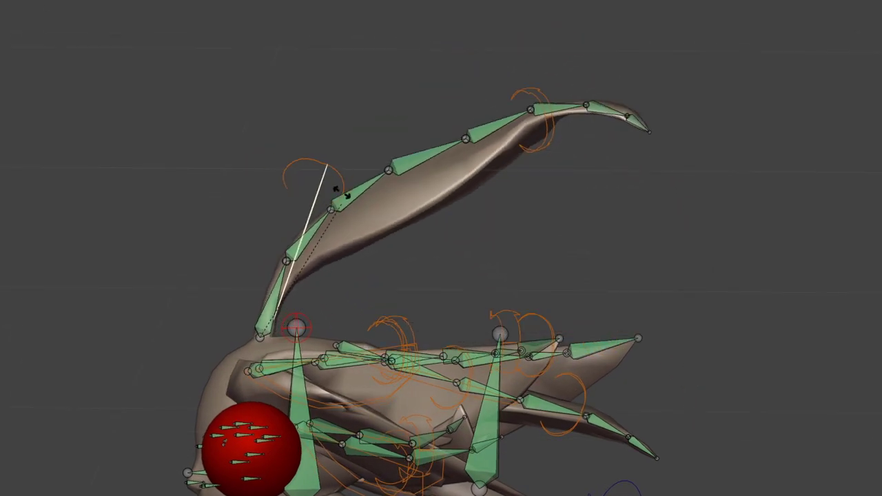
right_click(368, 187)
key(r)
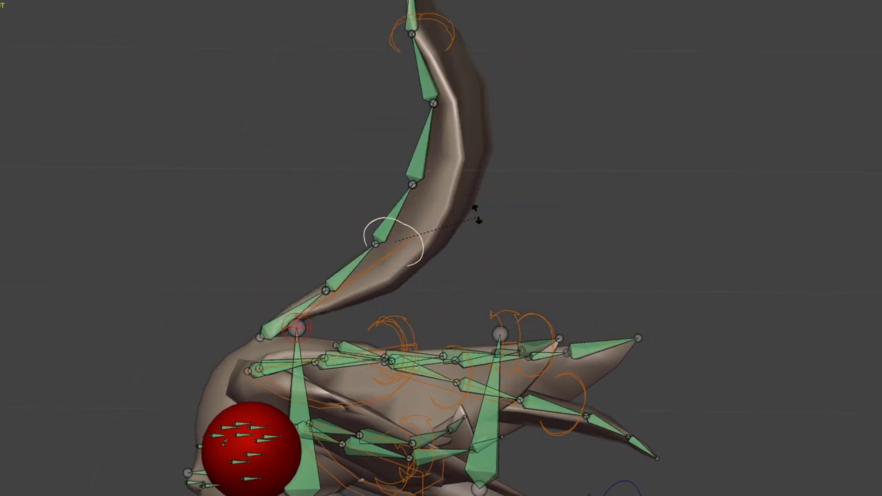
right_click(496, 220)
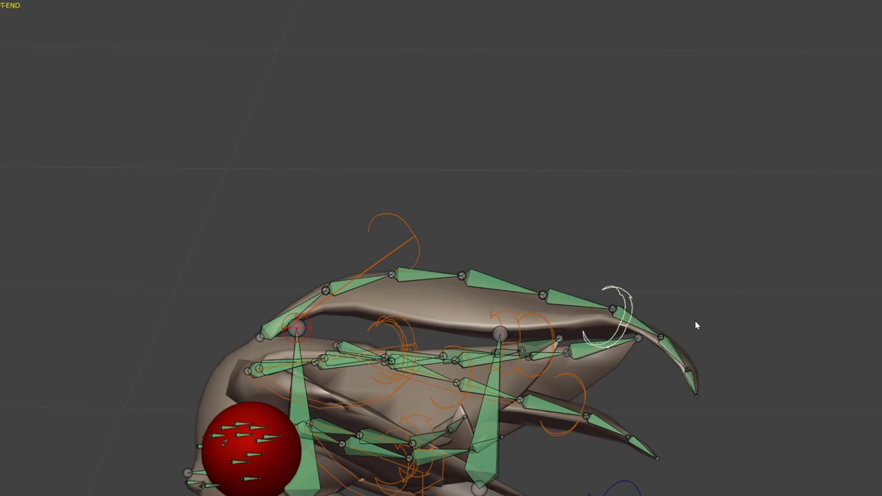
scroll(665, 328, down, 2)
middle_drag(666, 328, 660, 308)
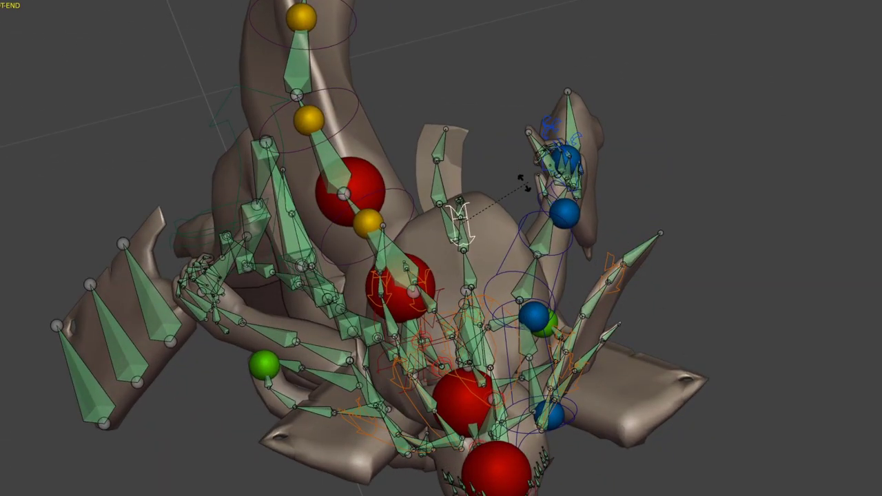
middle_drag(575, 193, 502, 256)
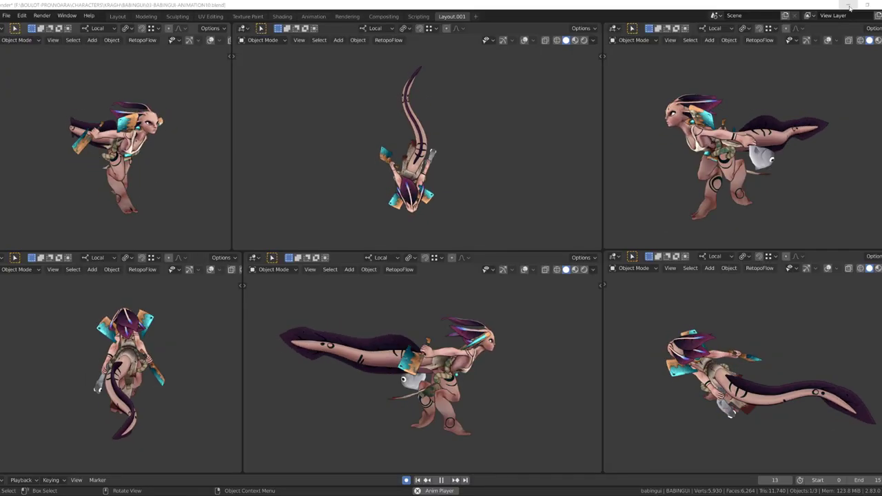